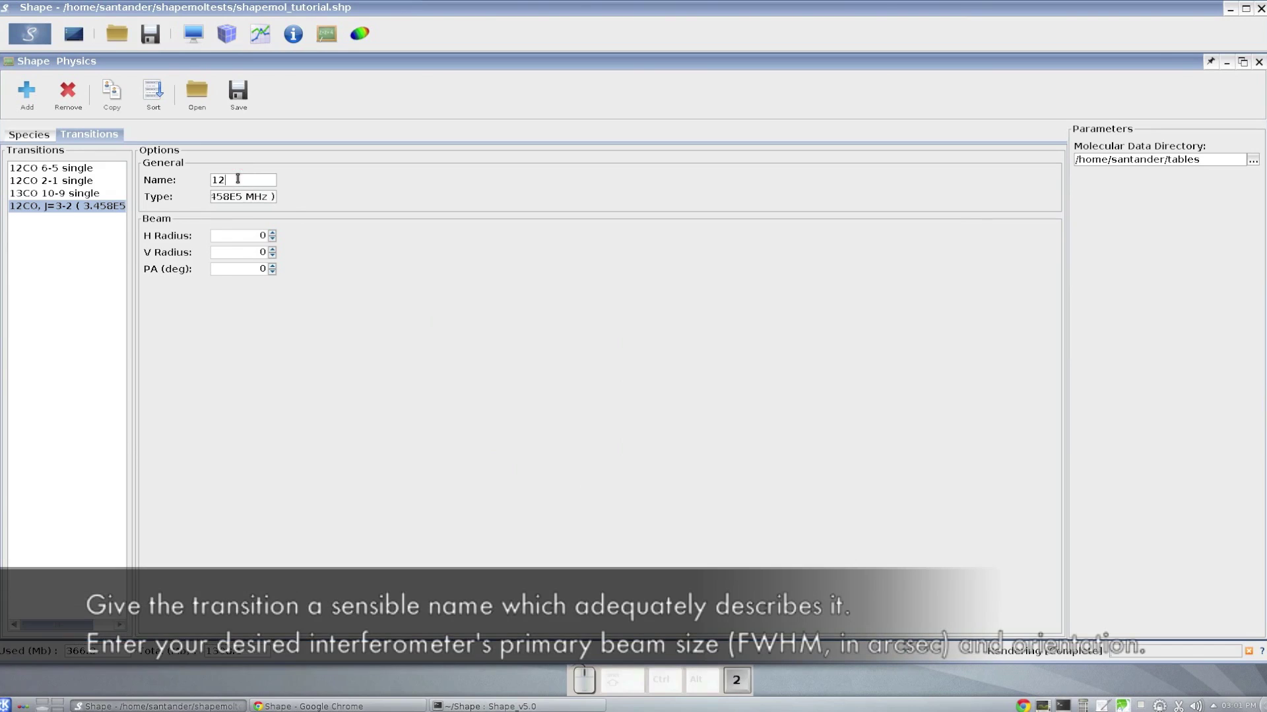
Name the new 12CO J=3-2 transition "12CO 3-2 map"
text(-2)
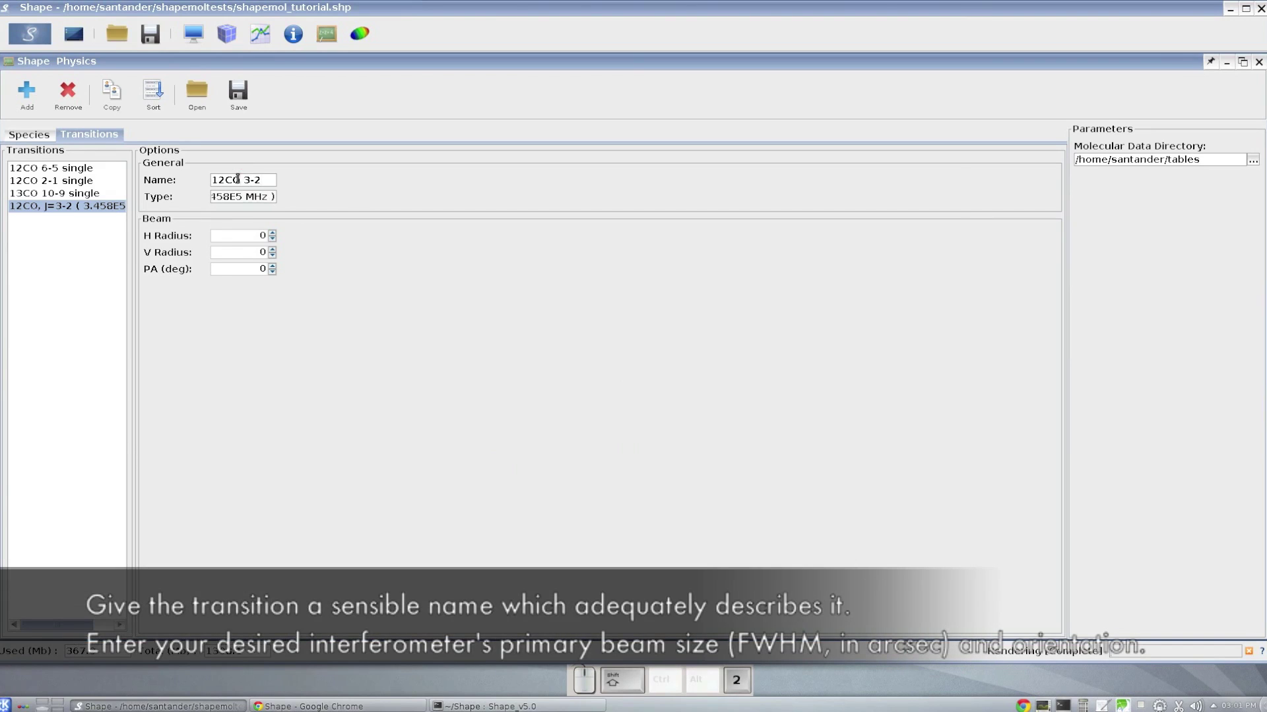
text( map)
key(Return)
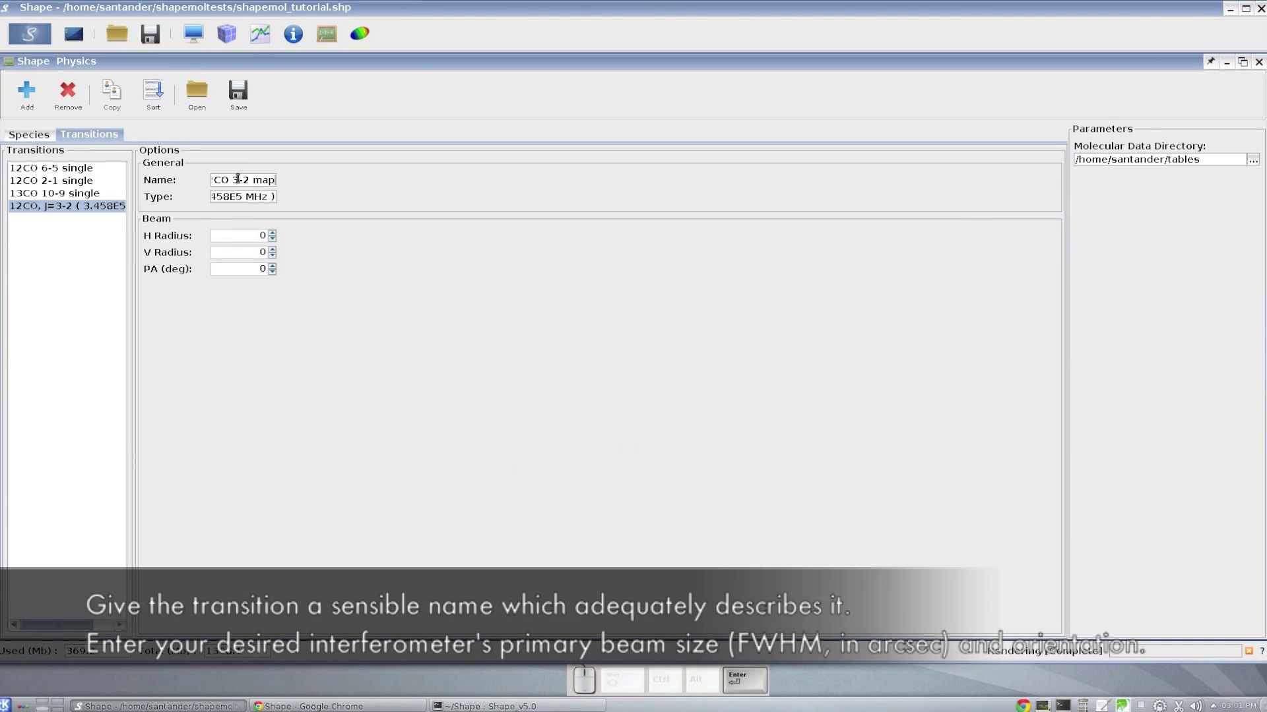
Set the transition's beam to H radius 2, V radius 1.5 and position angle 30 degrees, and refresh its list entry
click(266, 237)
key(BackSpace)
click(266, 253)
key(BackSpace)
text(1.5)
key(Return)
click(264, 269)
key(BackSpace)
text(30)
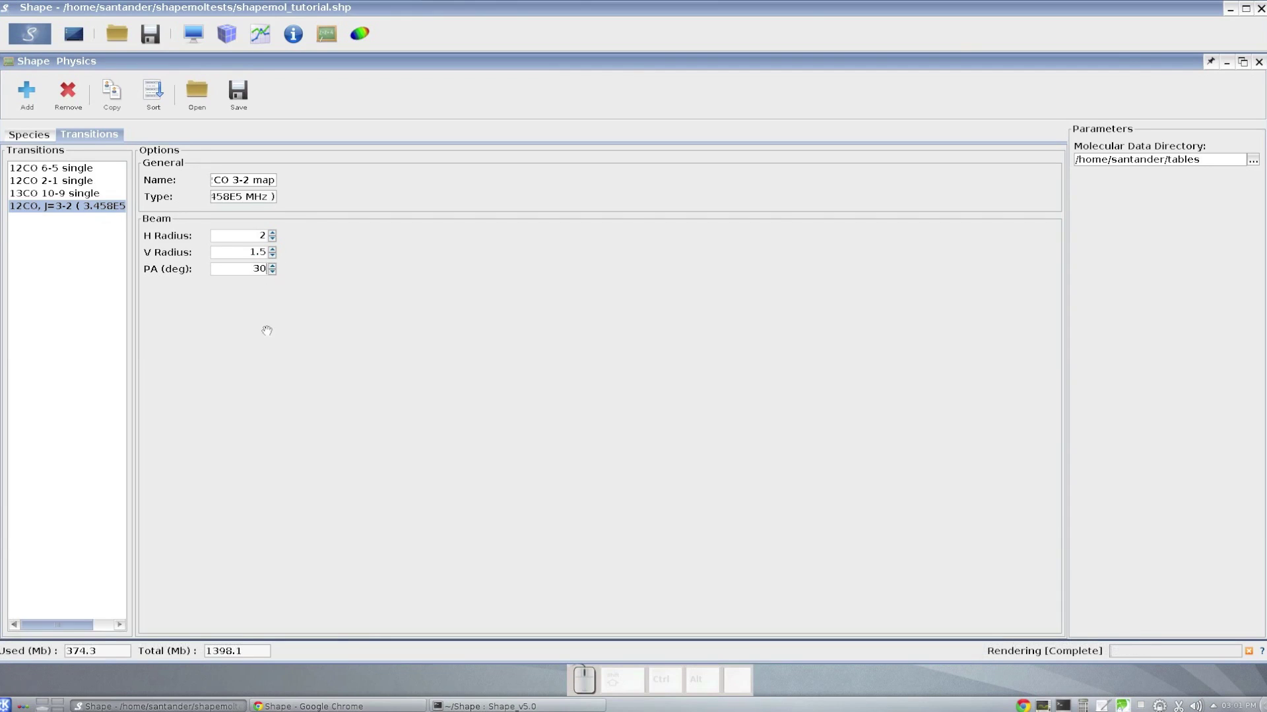
click(50, 209)
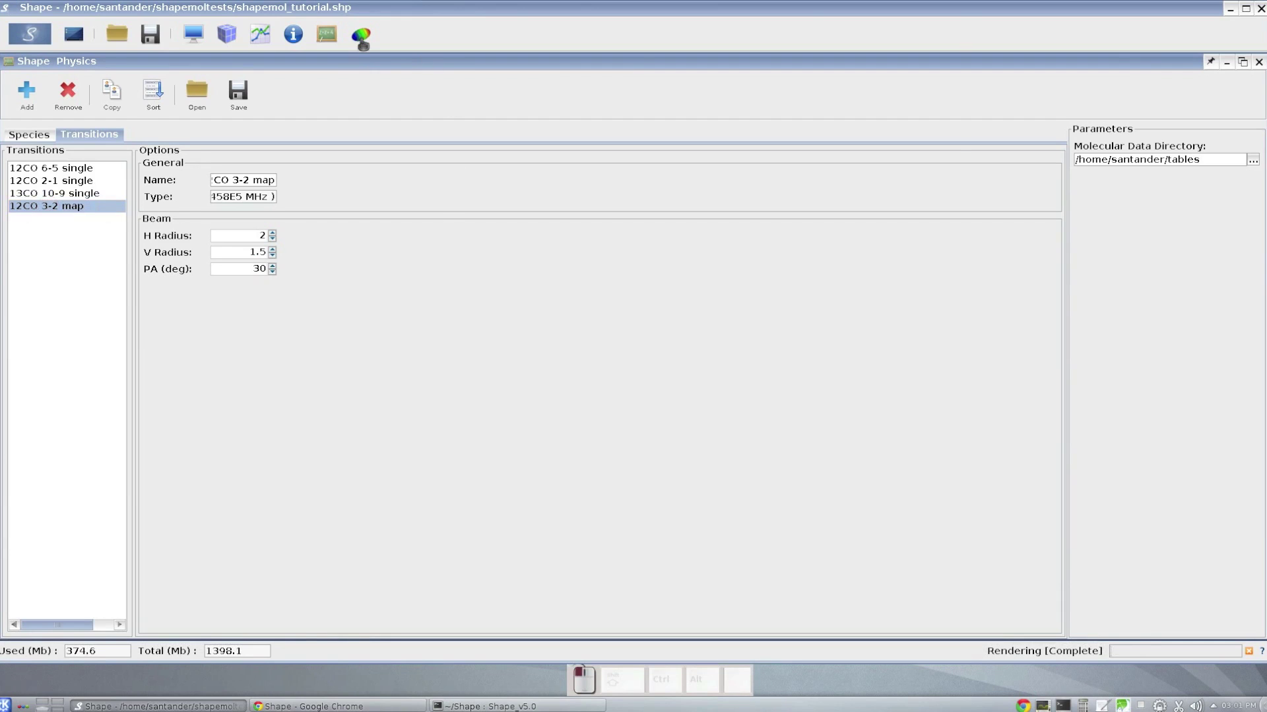
In the Maps module's general parameters, set the initial velocity to -20 and the final velocity to 20 km/s
click(360, 37)
click(1100, 141)
click(1242, 203)
text(-20)
key(Return)
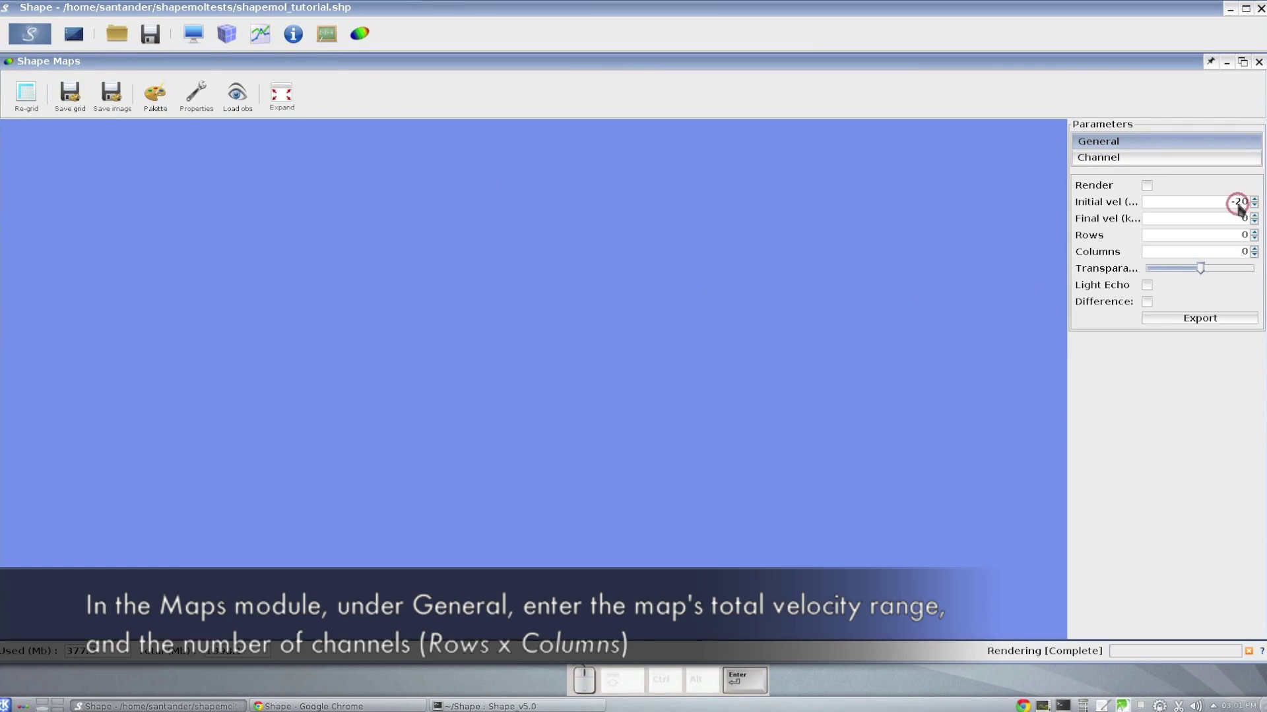
click(1243, 219)
key(BackSpace)
text(20)
Set the map layout to 4 rows and 4 columns, and regenerate the channel grid, accepting the loss of current maps
click(1245, 236)
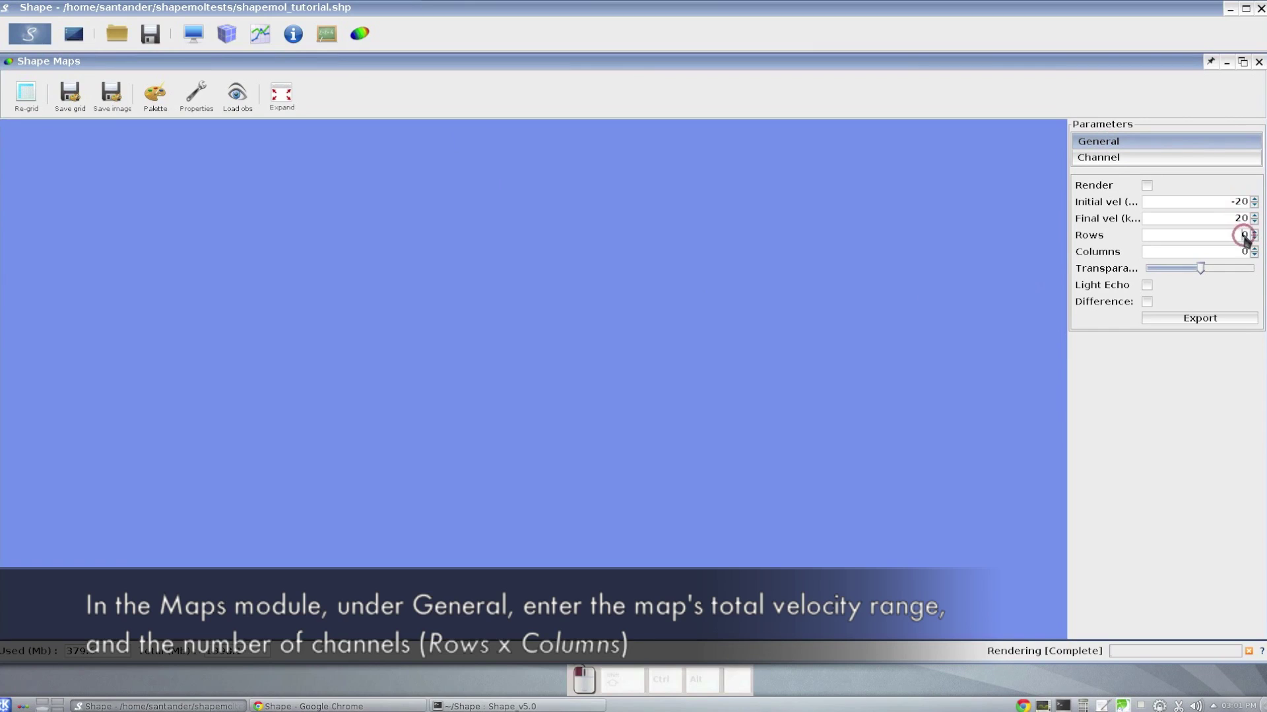
key(Right)
key(BackSpace)
text(4)
click(1246, 251)
key(BackSpace)
text(4)
key(Return)
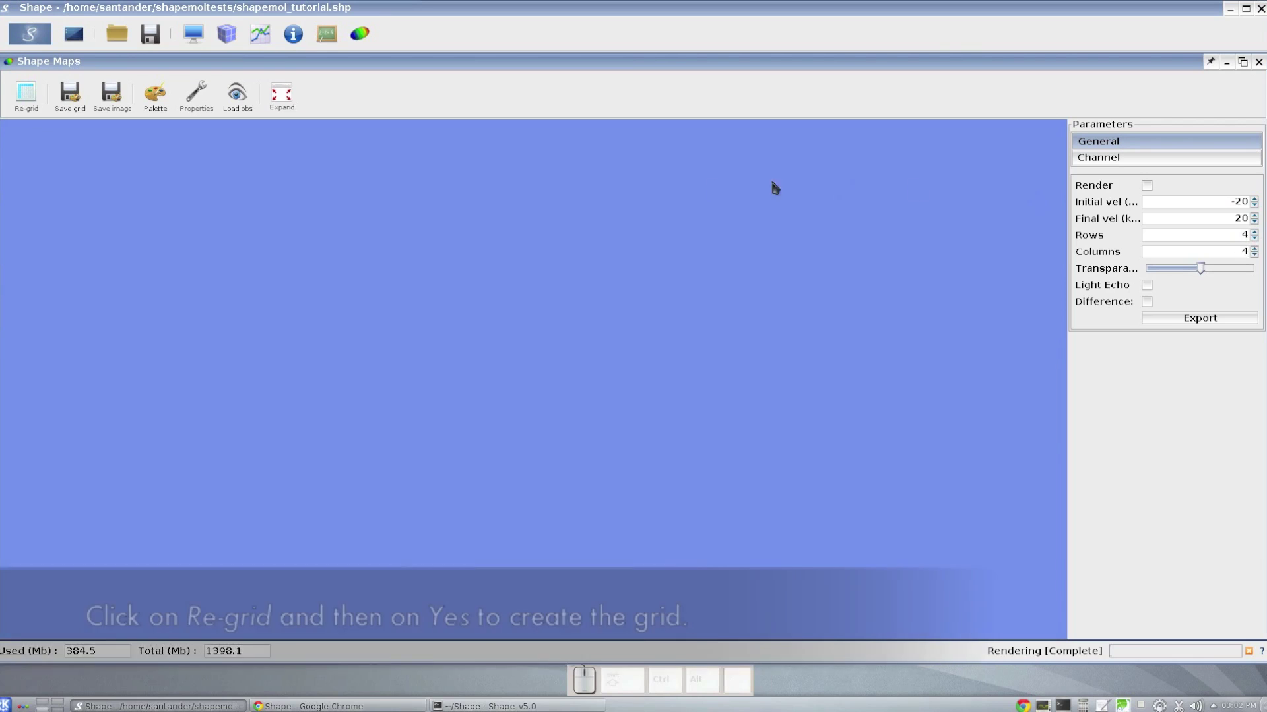
click(28, 96)
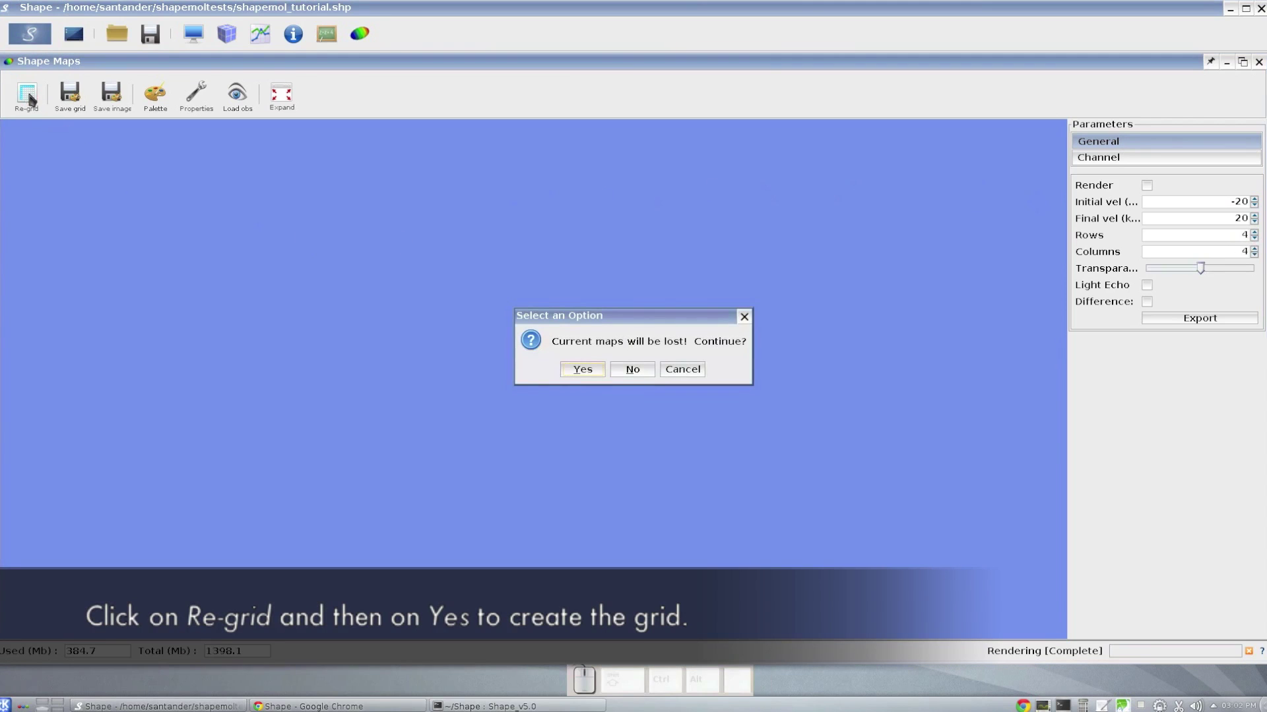
click(580, 371)
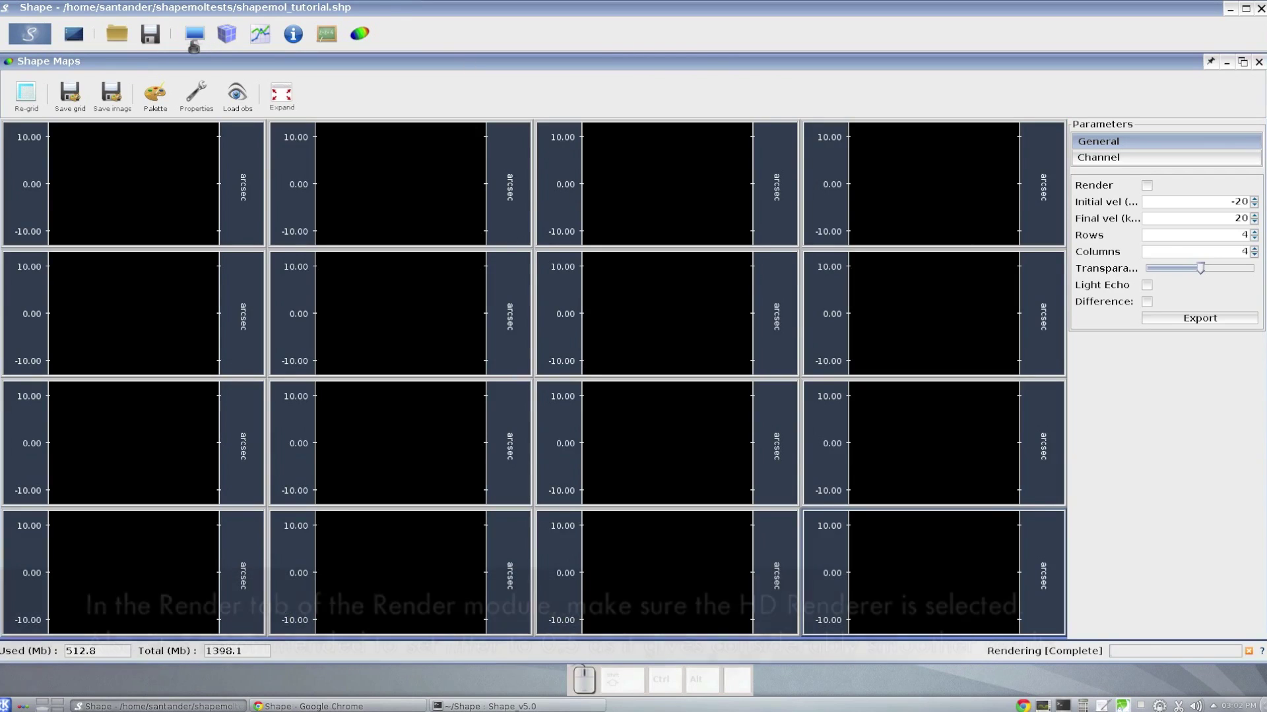
In the Render module's render parameters, set the number of bands to 16
click(193, 38)
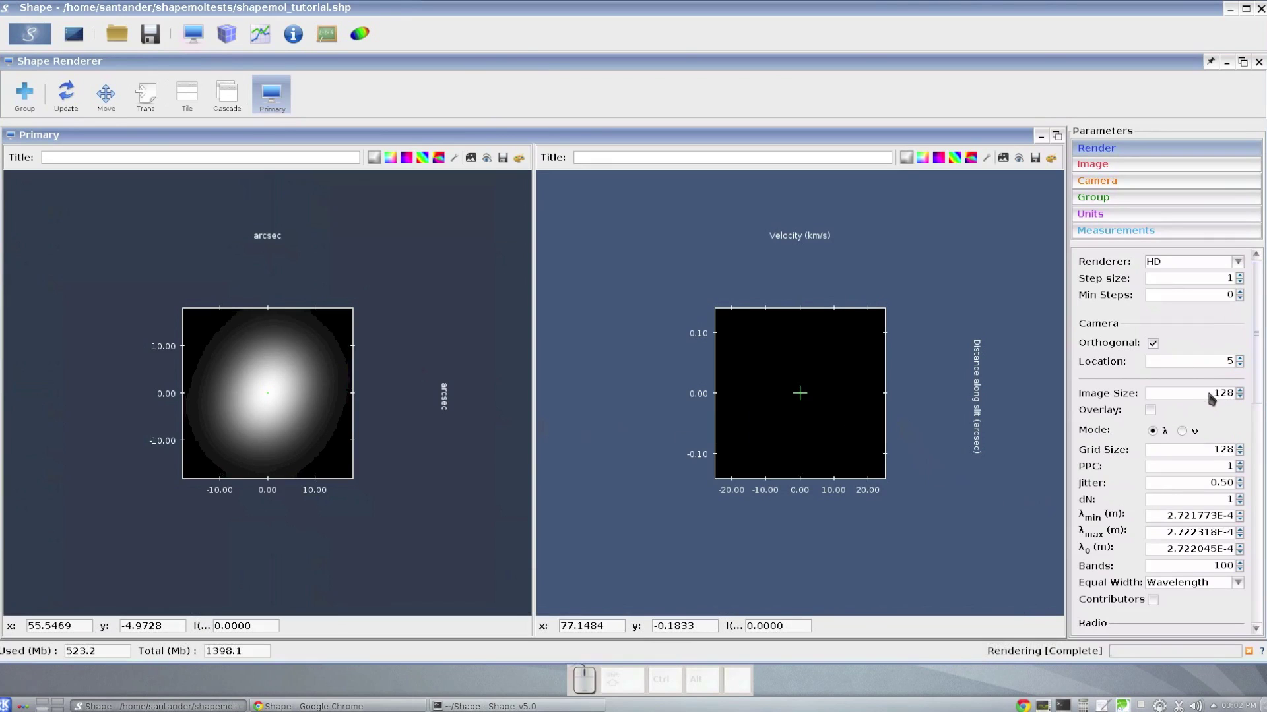
drag(1254, 384, 1257, 429)
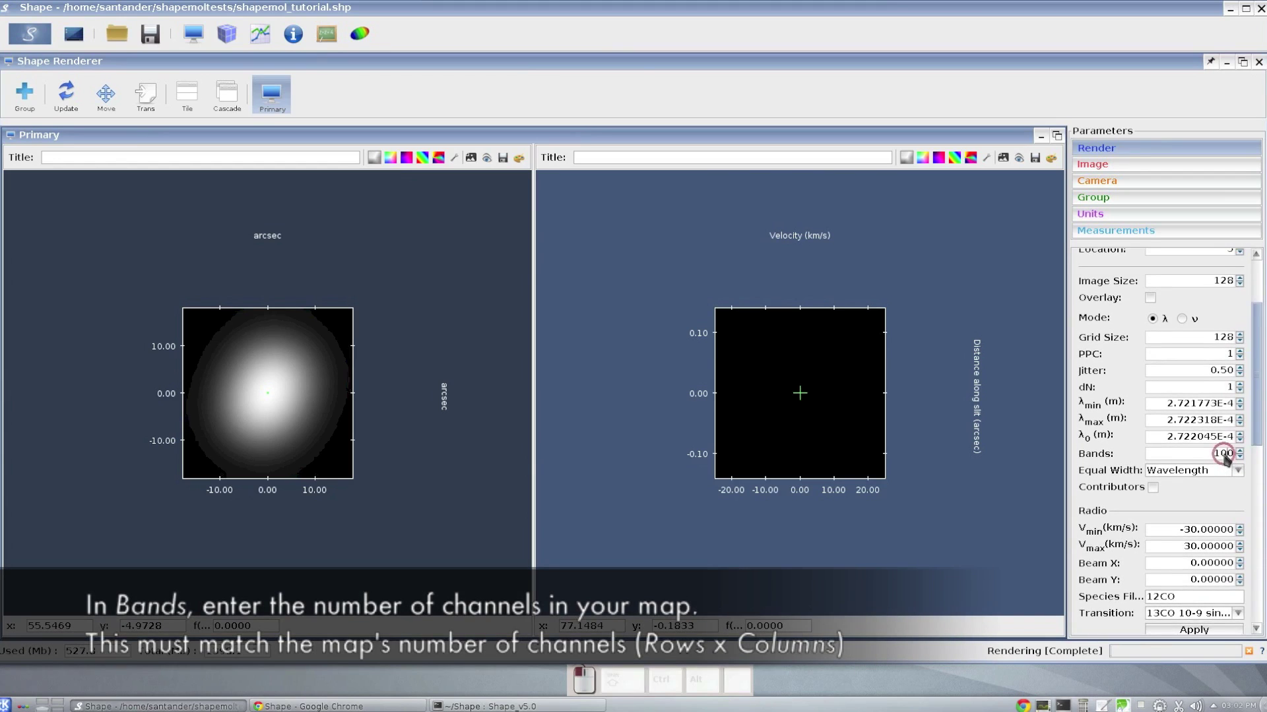
key(BackSpace)
key(BackSpace)
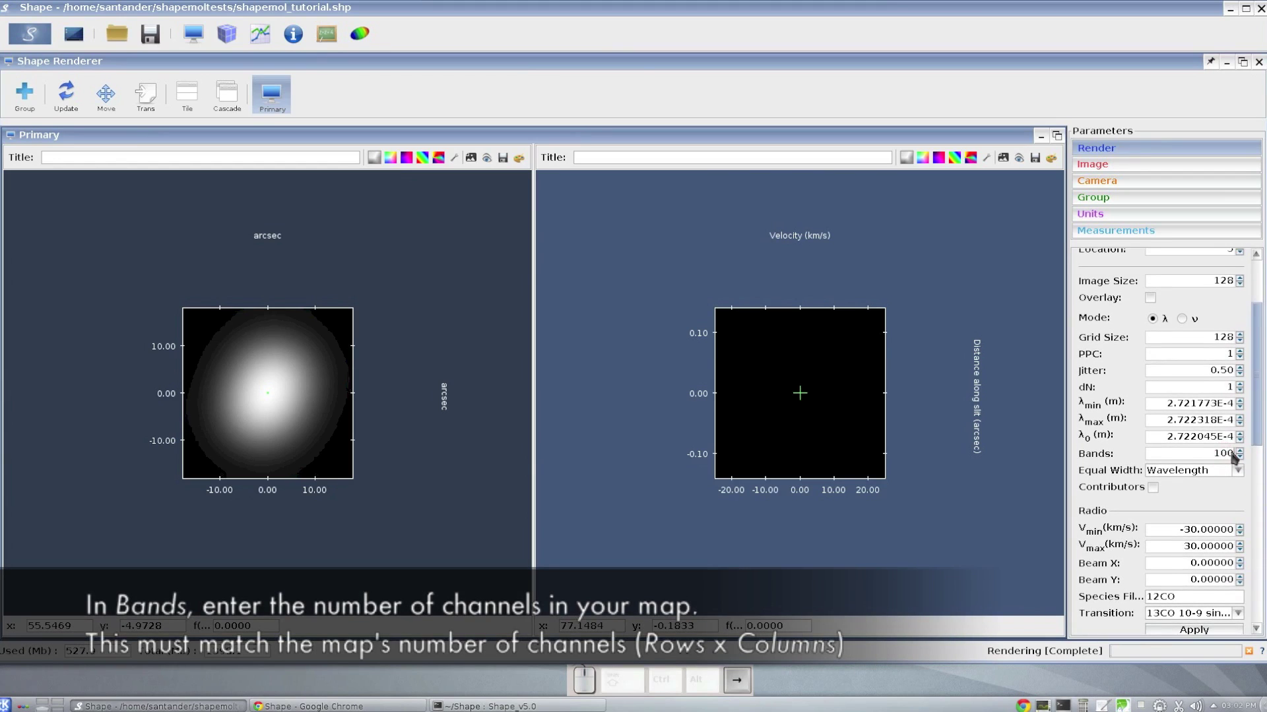
text(6)
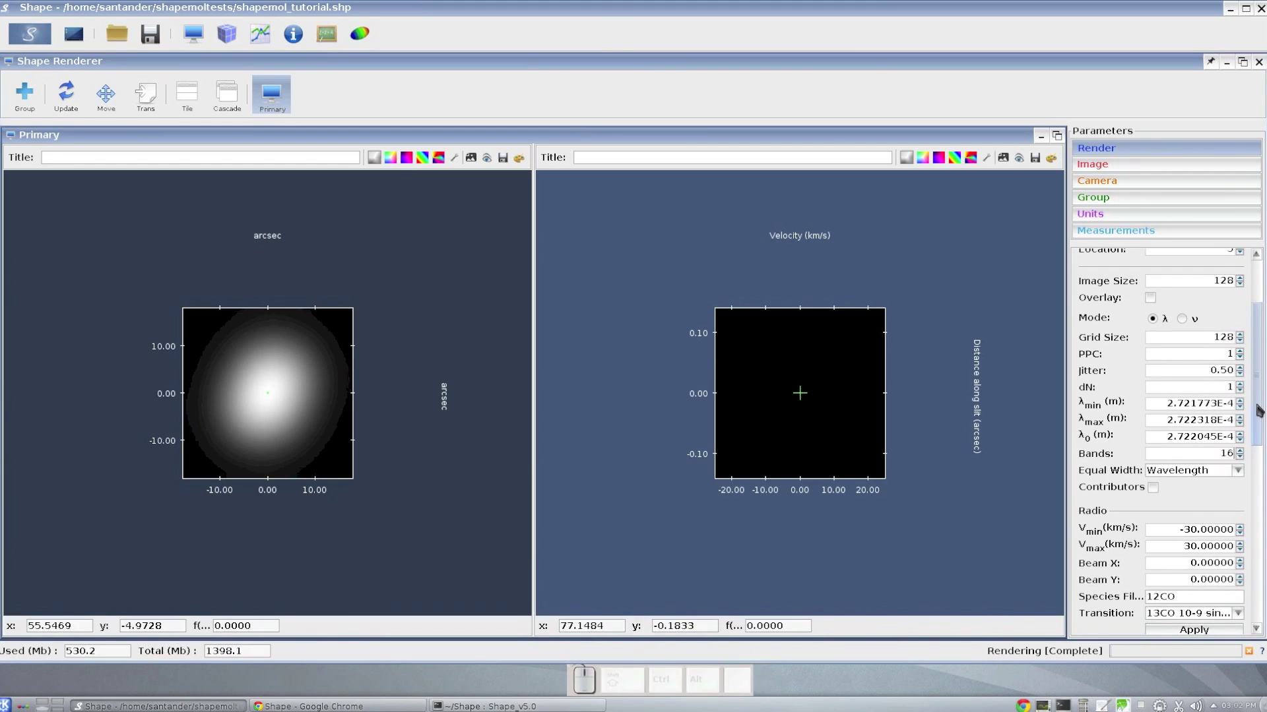
Set the radio velocity range to a minimum of -20 and a maximum of 20 km/s
drag(1257, 410, 1257, 423)
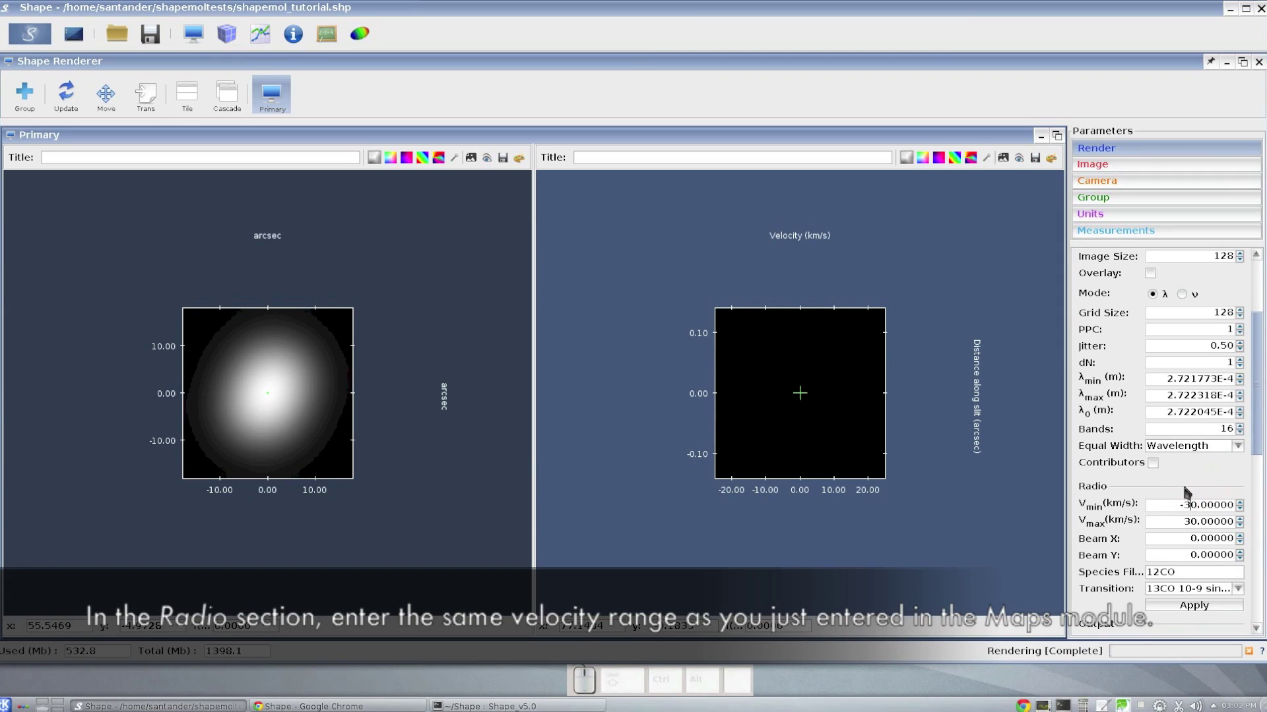
key(BackSpace)
text(2)
key(Return)
click(1189, 521)
key(BackSpace)
text(2)
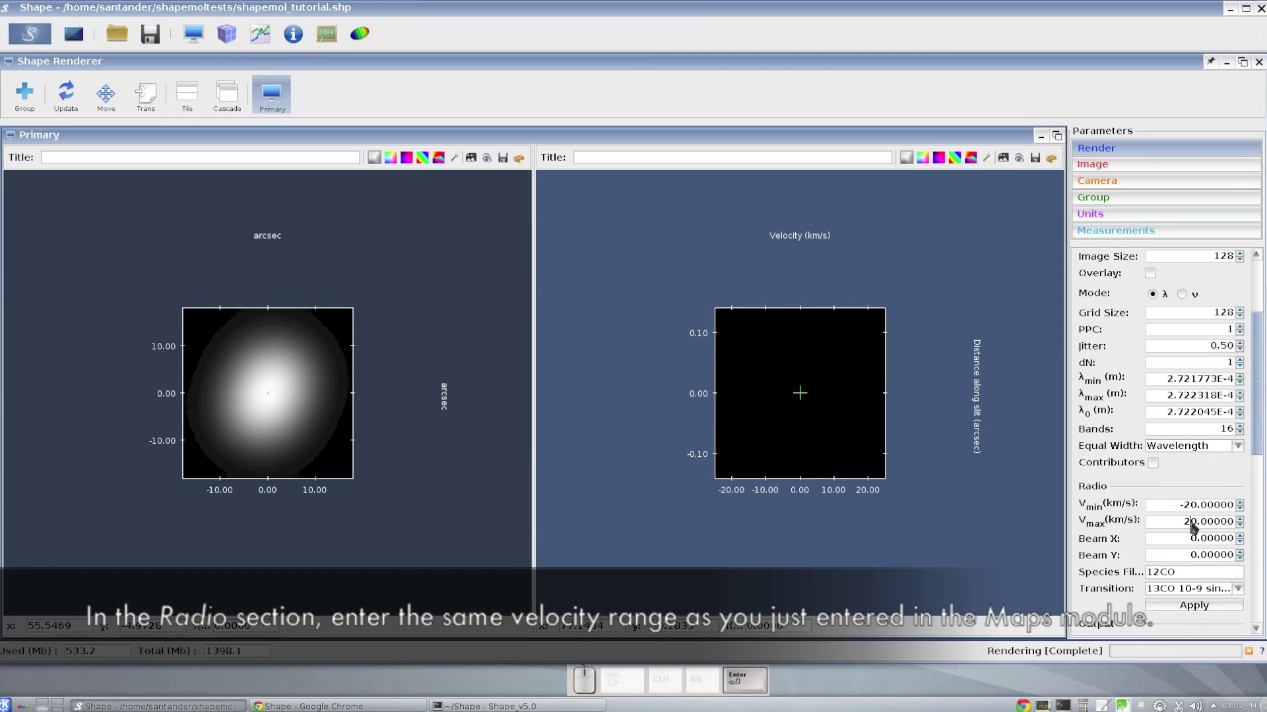
Set the rendered image size to 256 pixels
drag(1257, 438, 1258, 384)
click(1222, 393)
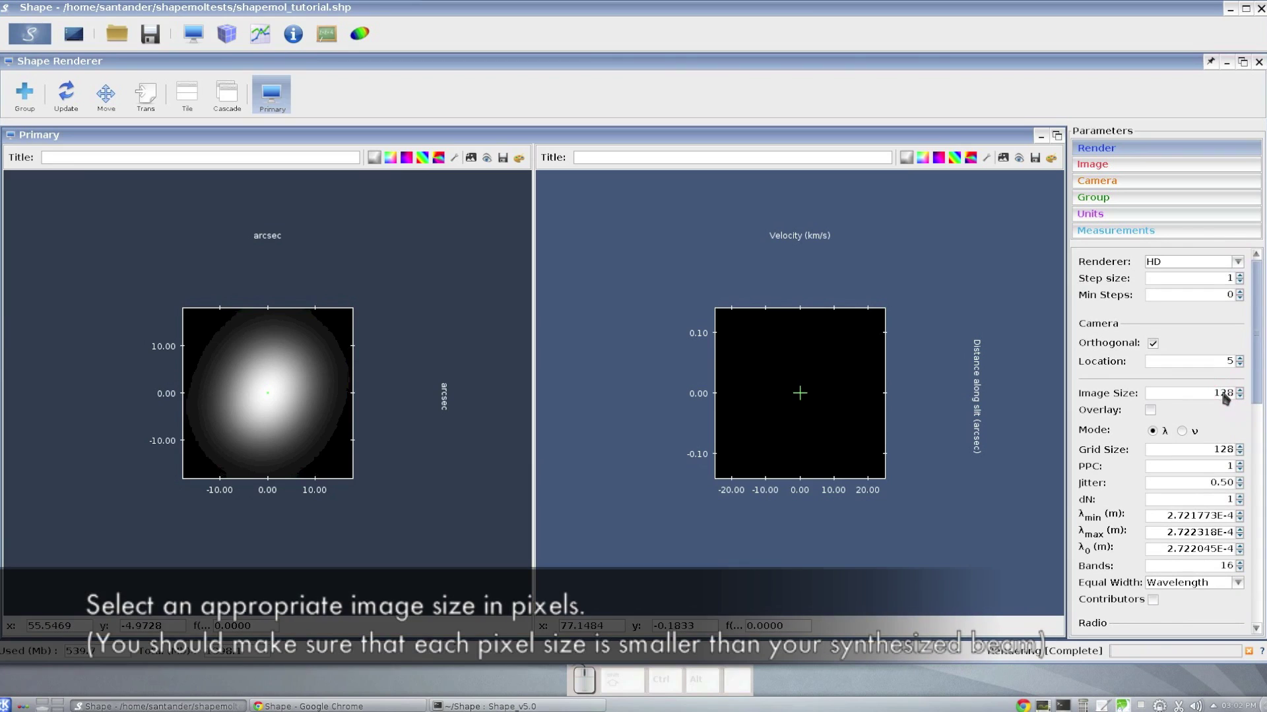
key(Right)
key(BackSpace)
key(BackSpace)
key(BackSpace)
text(256)
Keep 12CO as the species filter, choose the "12CO 3-2 map" transition and apply the radio settings
drag(1256, 393, 1258, 494)
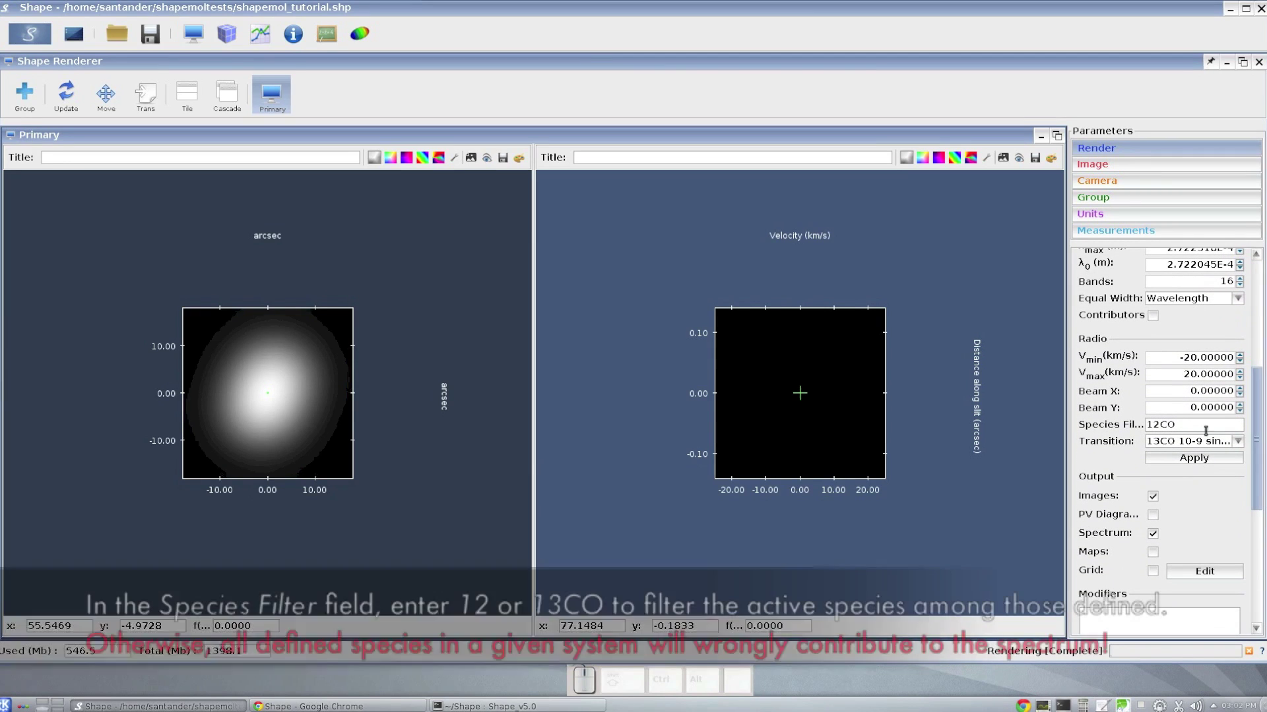
key(Return)
click(1239, 442)
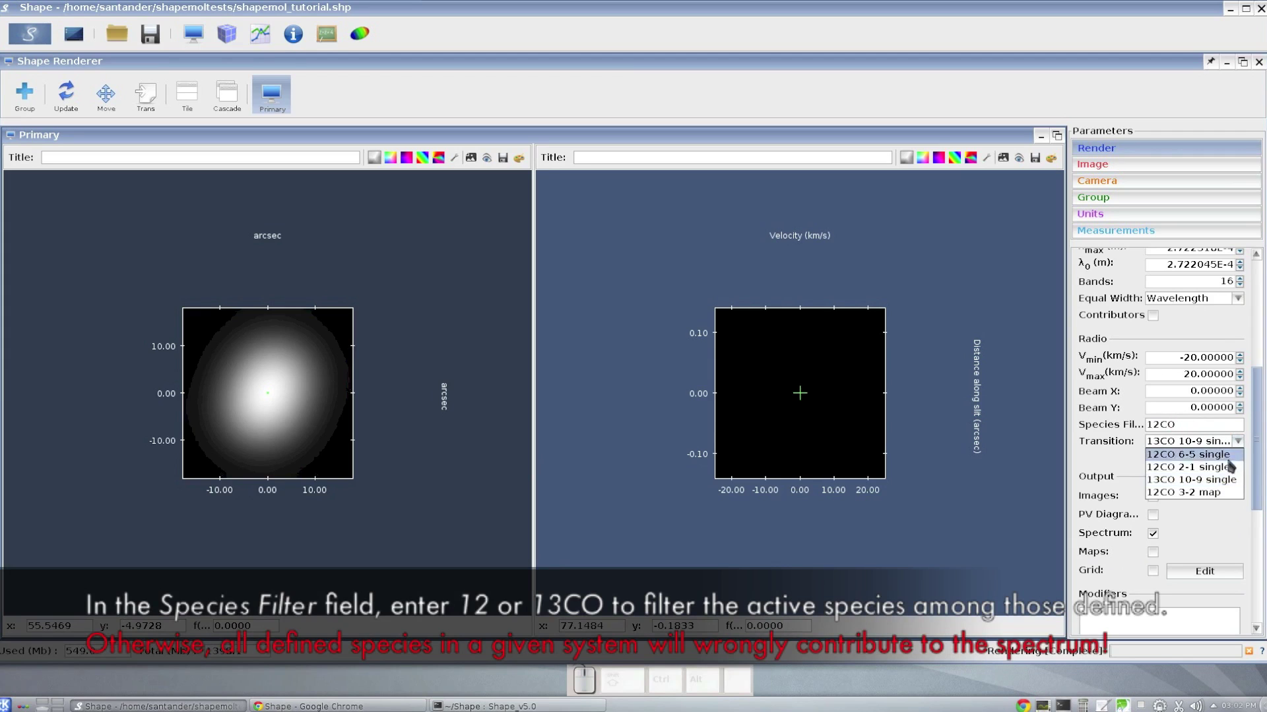
click(1171, 494)
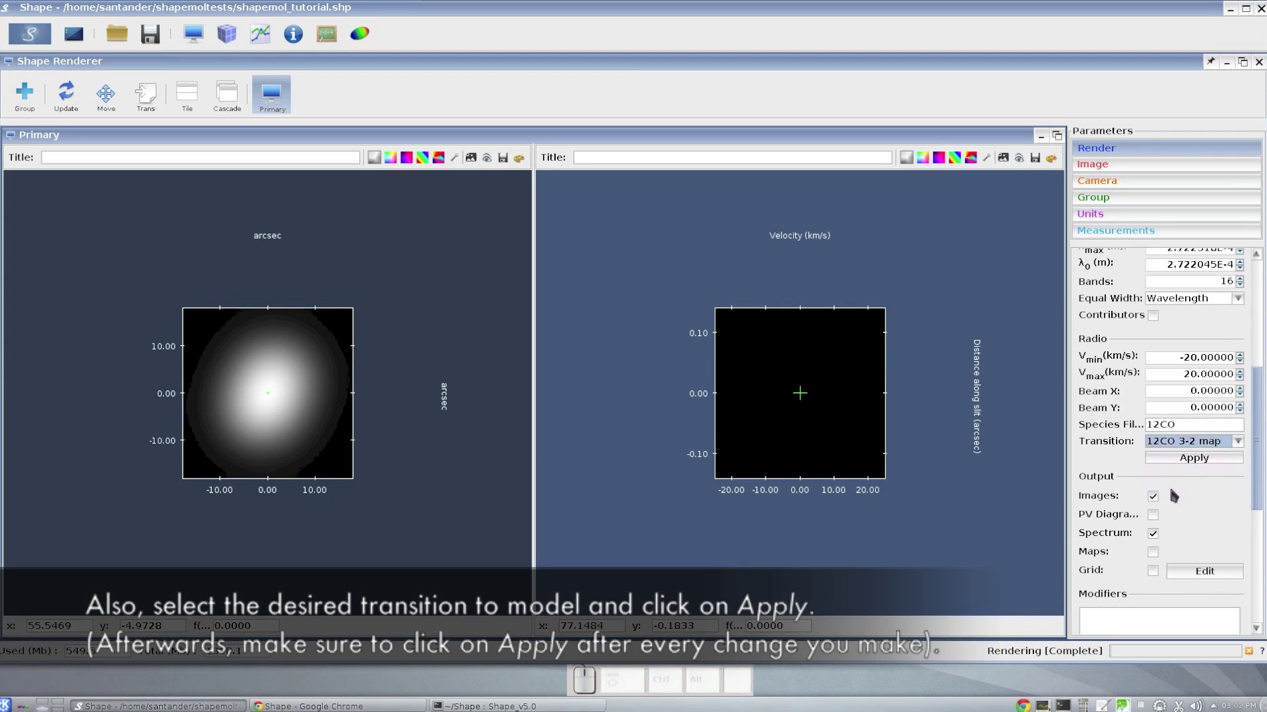
click(1192, 459)
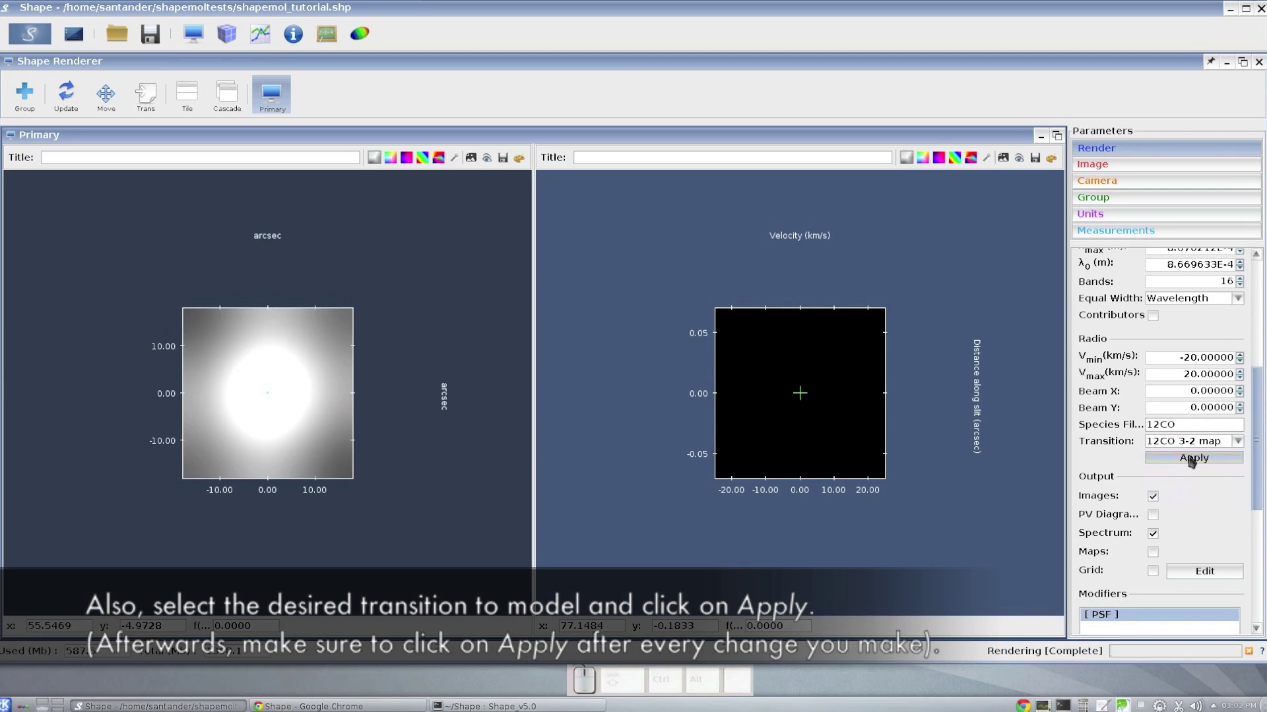
Disable the Spectrum output, enable Maps alongside Images, and render the model
click(1152, 533)
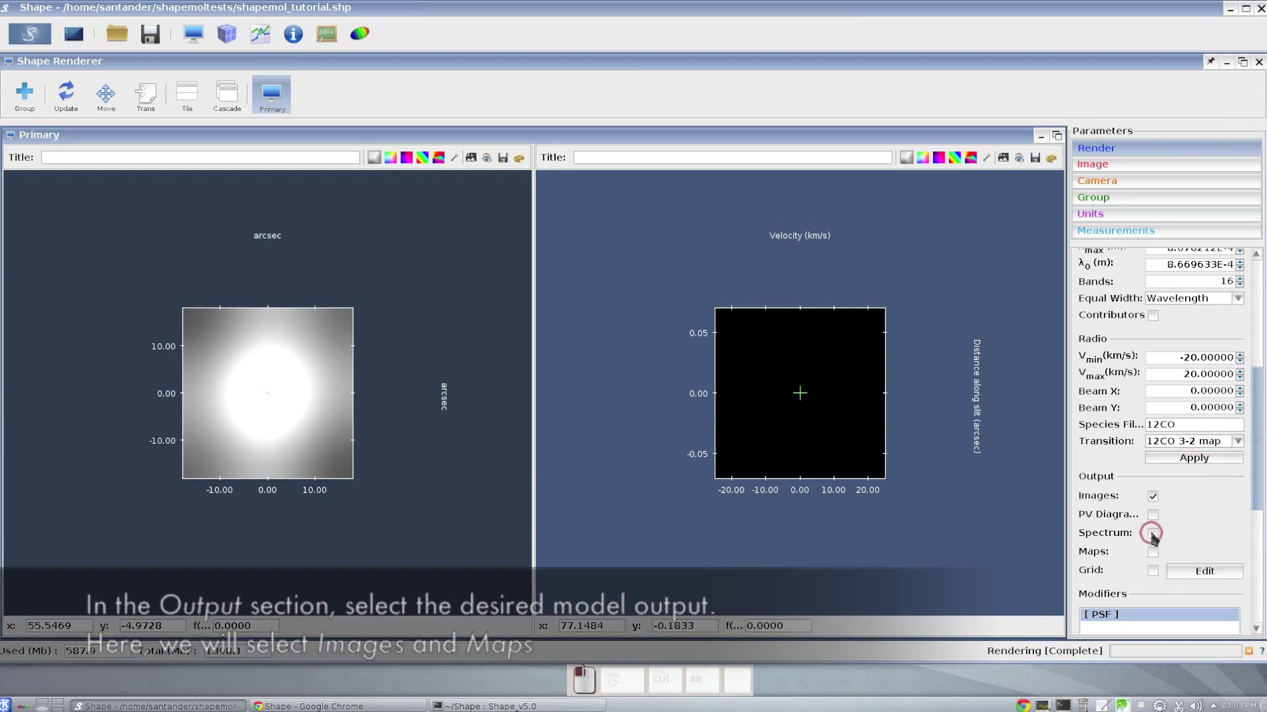
click(1153, 552)
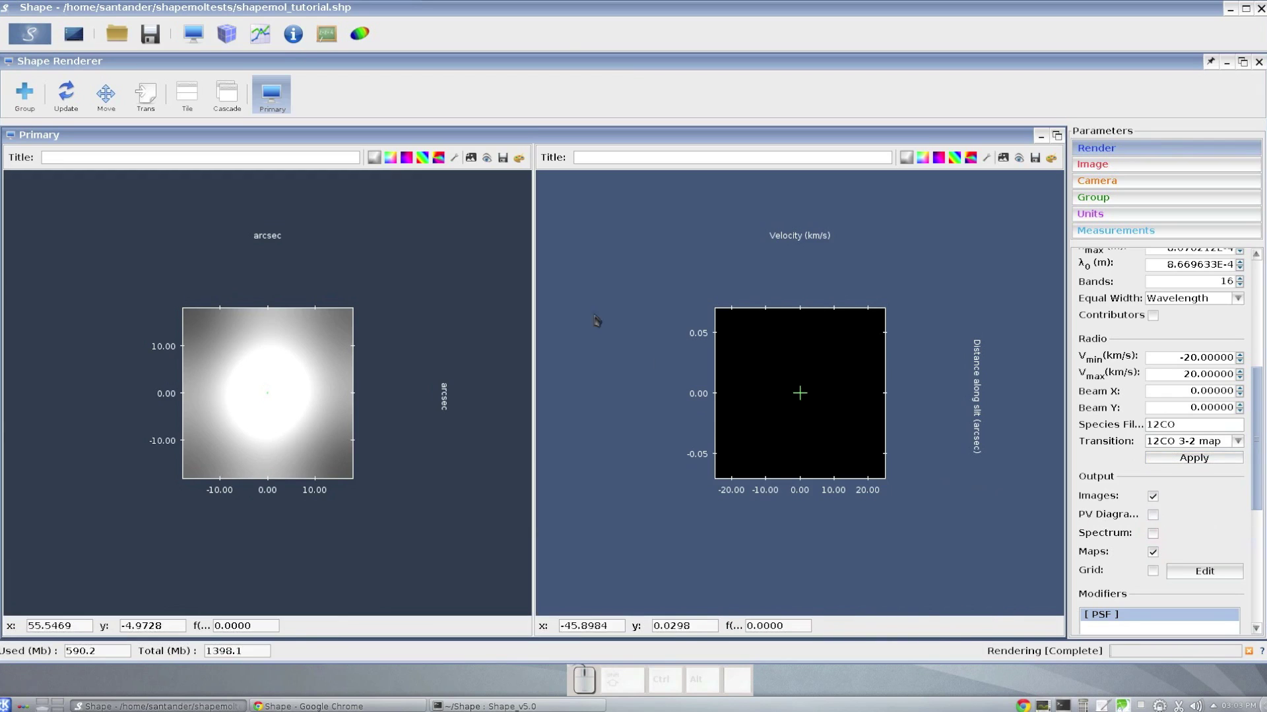
click(31, 35)
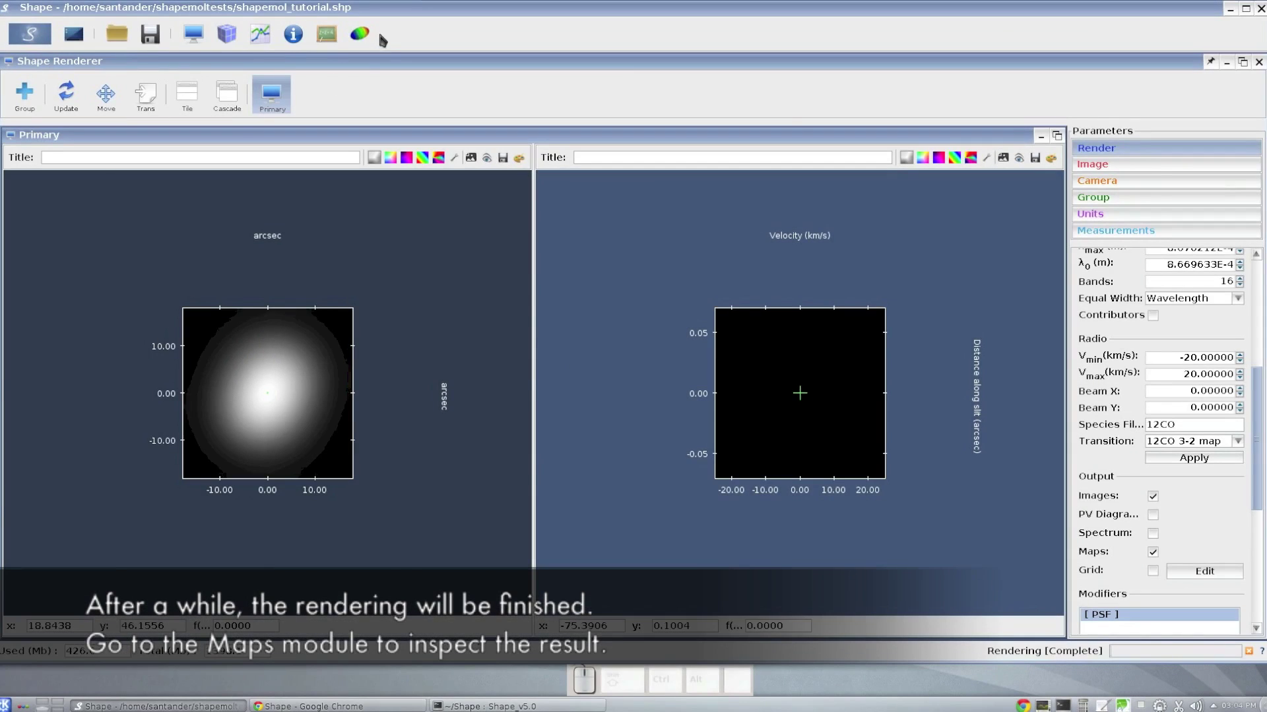
In the Maps module, select the channel in the second row, fourth column, and set its intensity units to Jy/beam
click(360, 34)
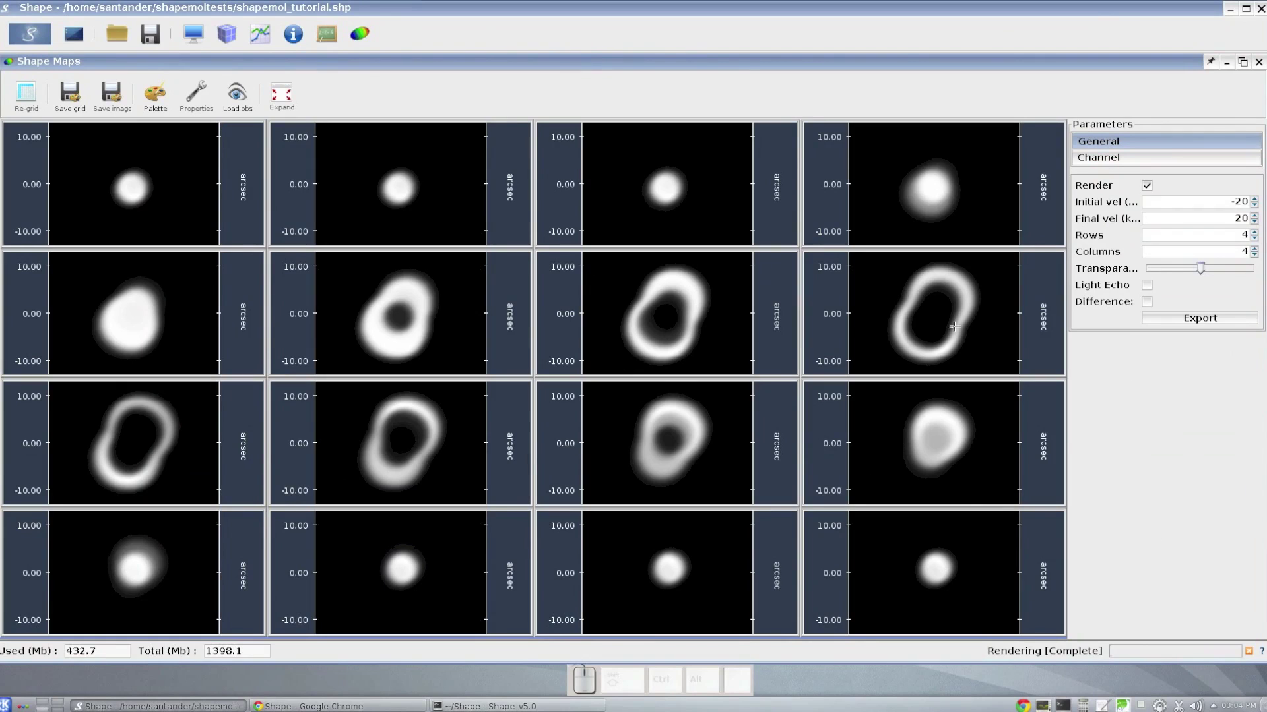
click(876, 297)
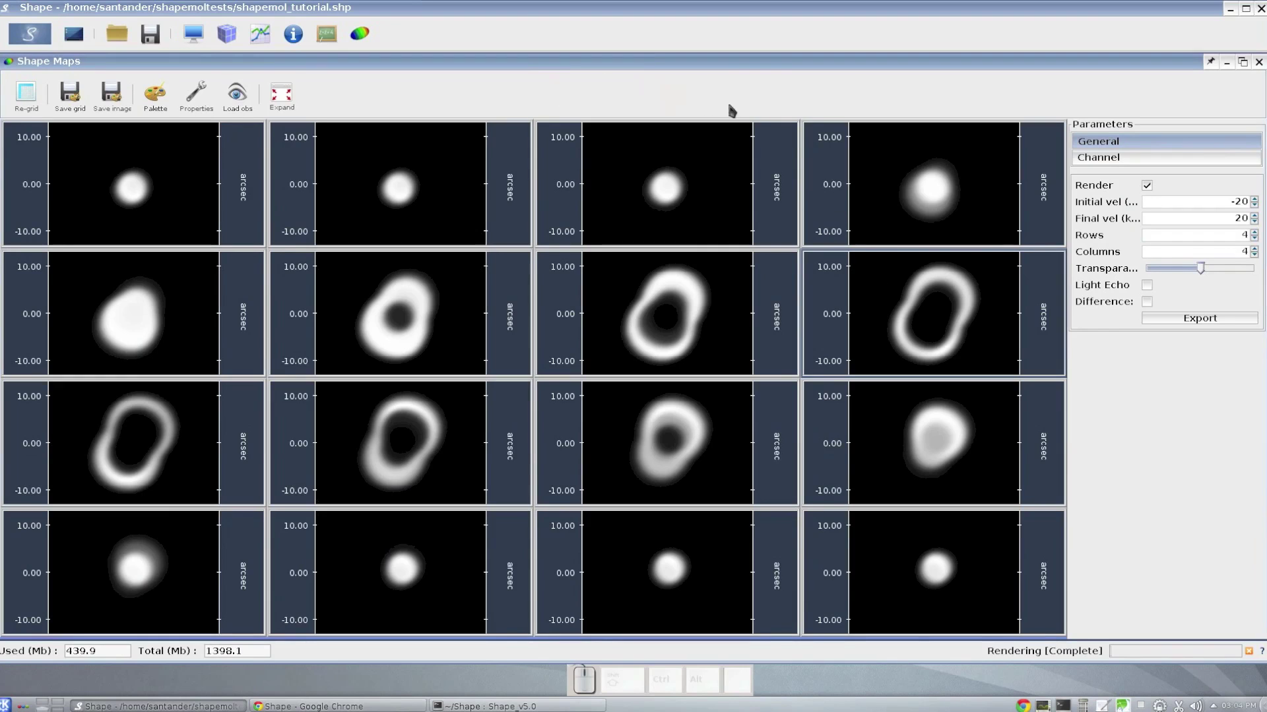
click(1120, 159)
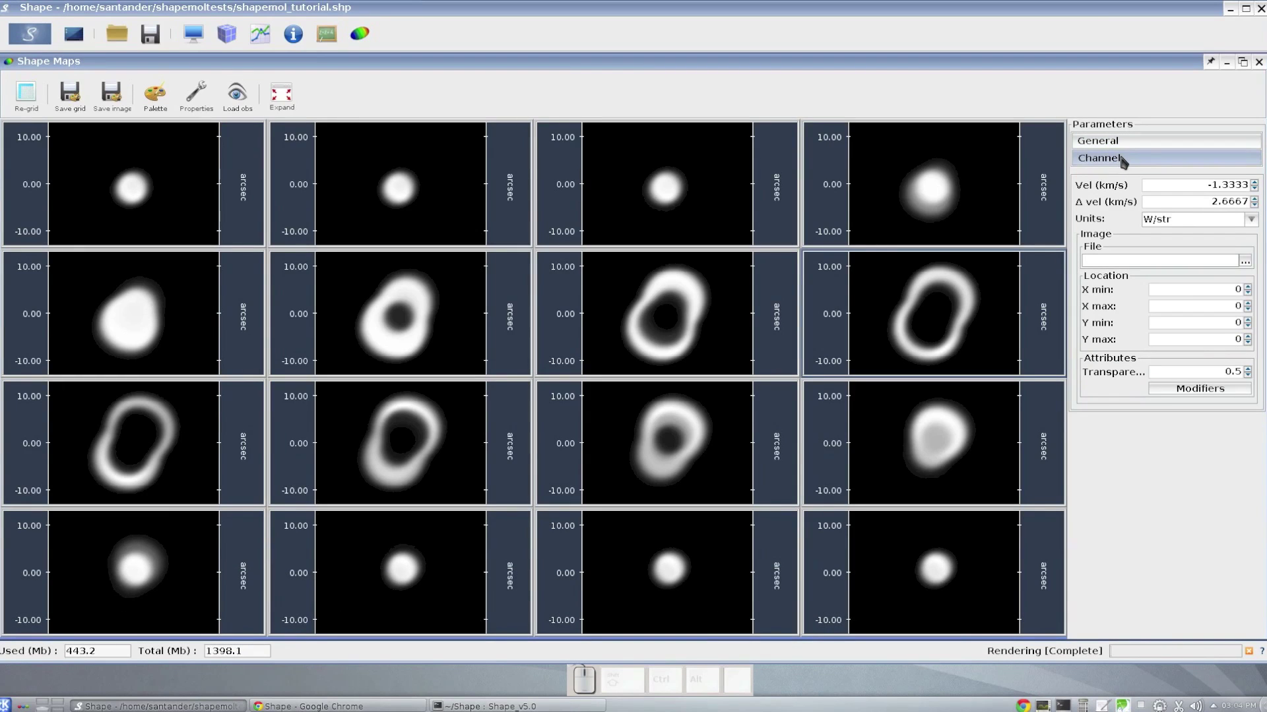
click(1235, 223)
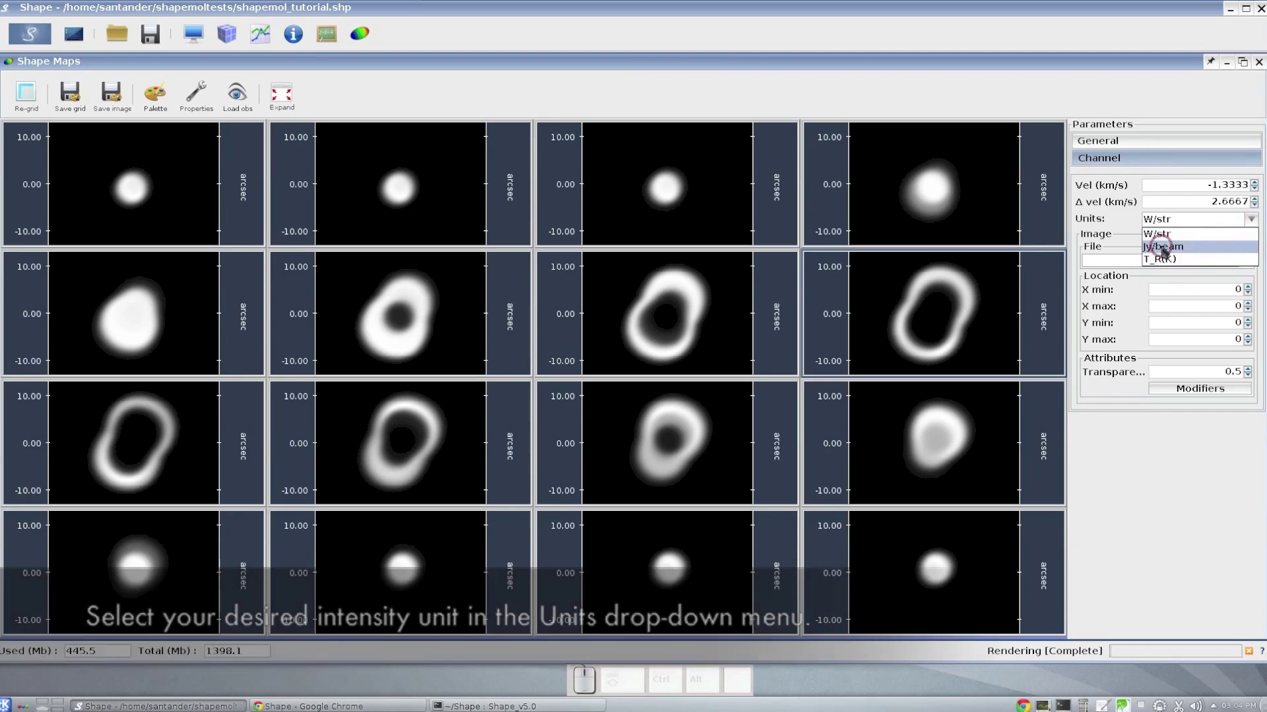
click(1162, 248)
Expand the second-row, fourth-column channel to the full view and show its coordinates readout
click(845, 293)
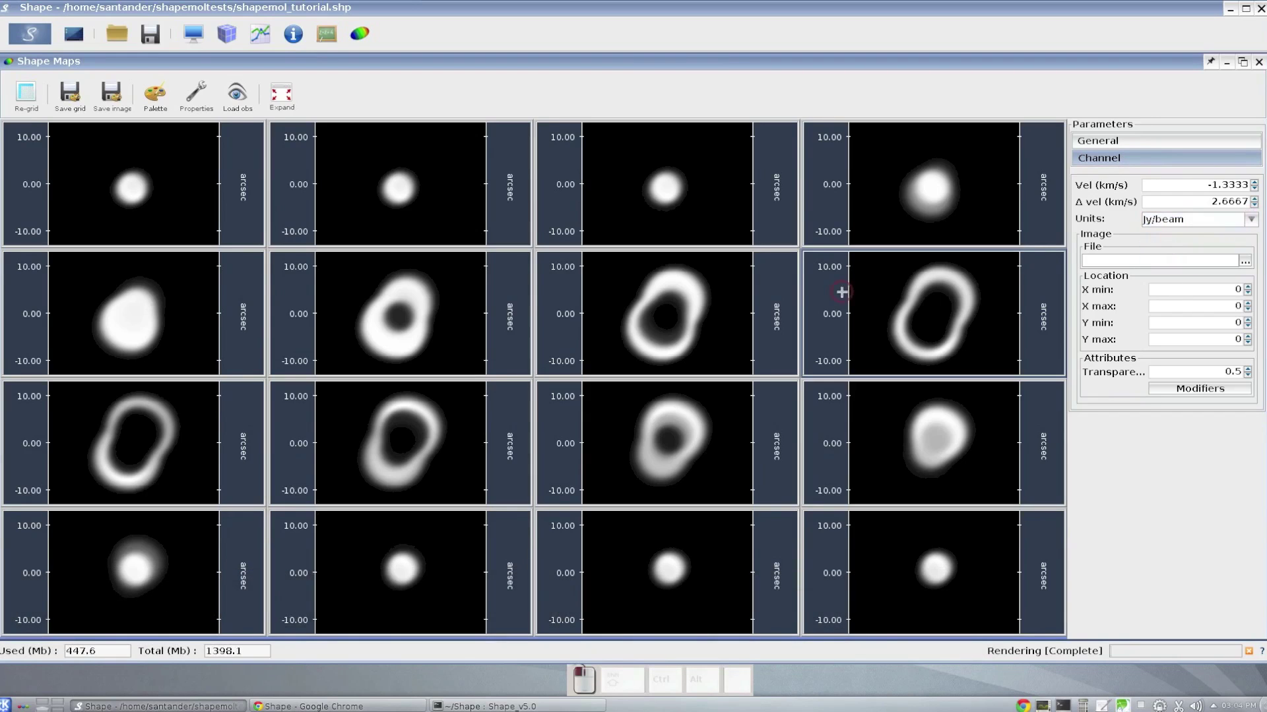
click(277, 99)
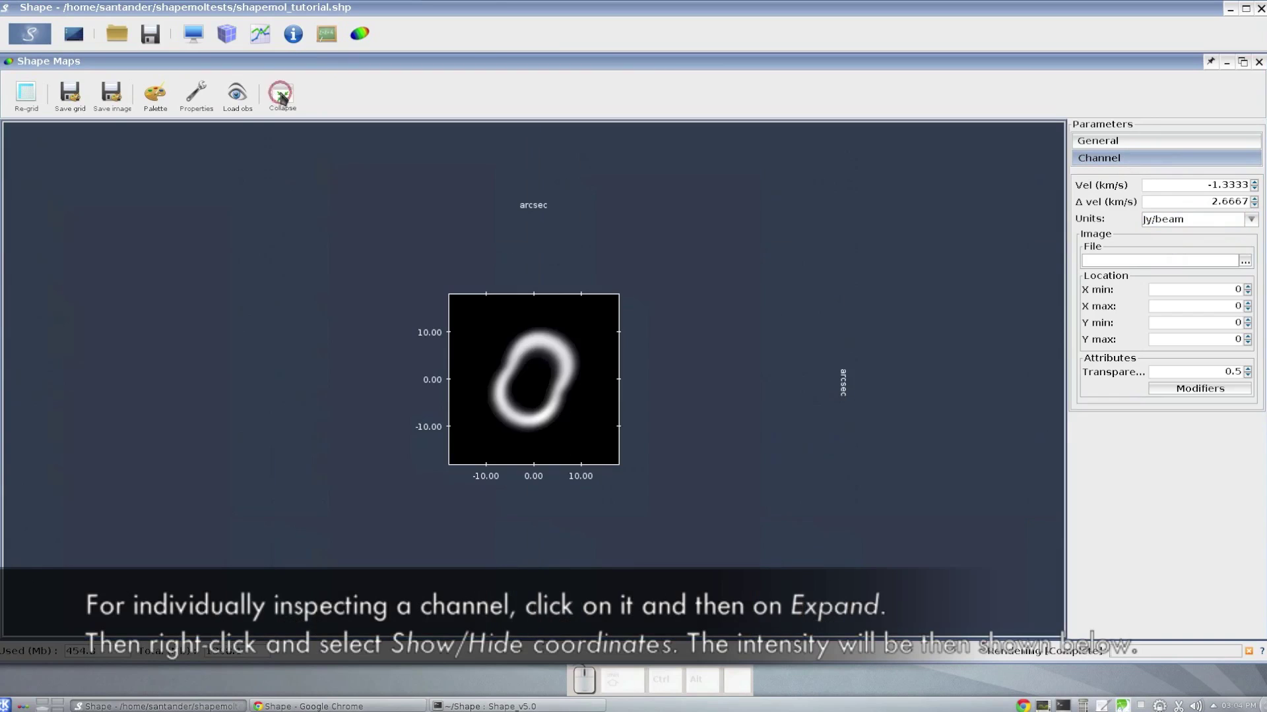
right_click(469, 382)
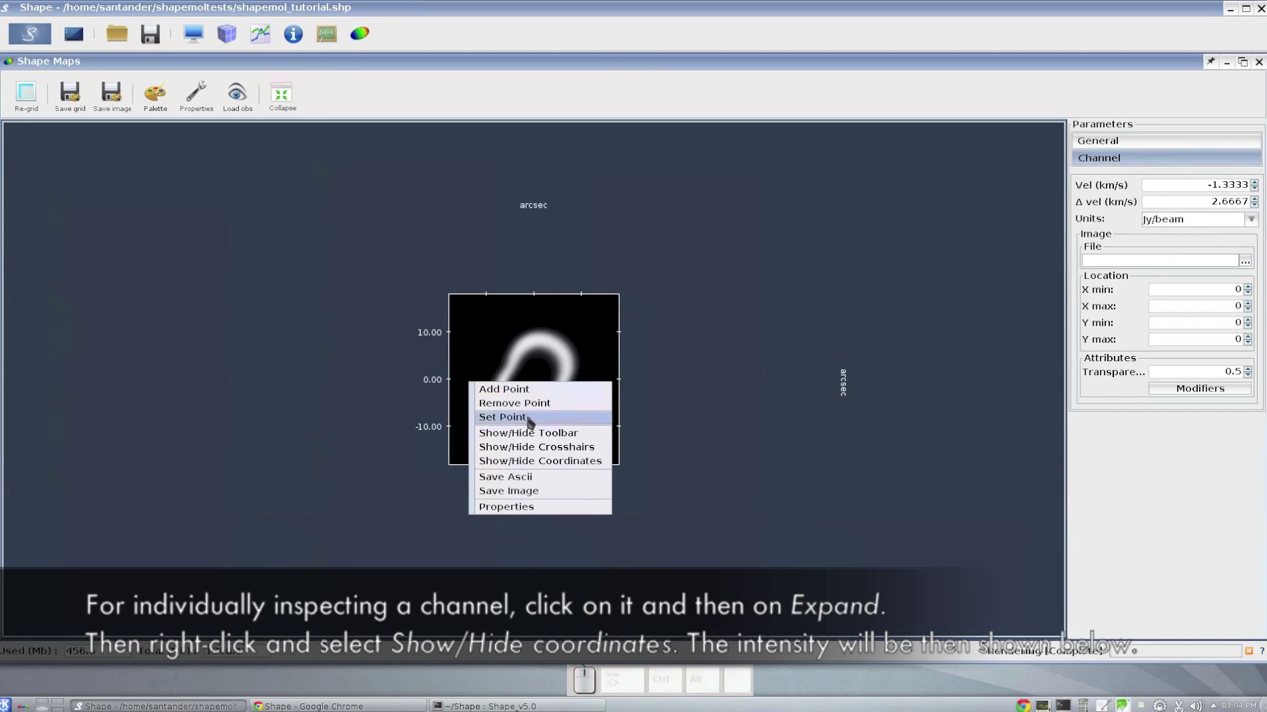
click(534, 462)
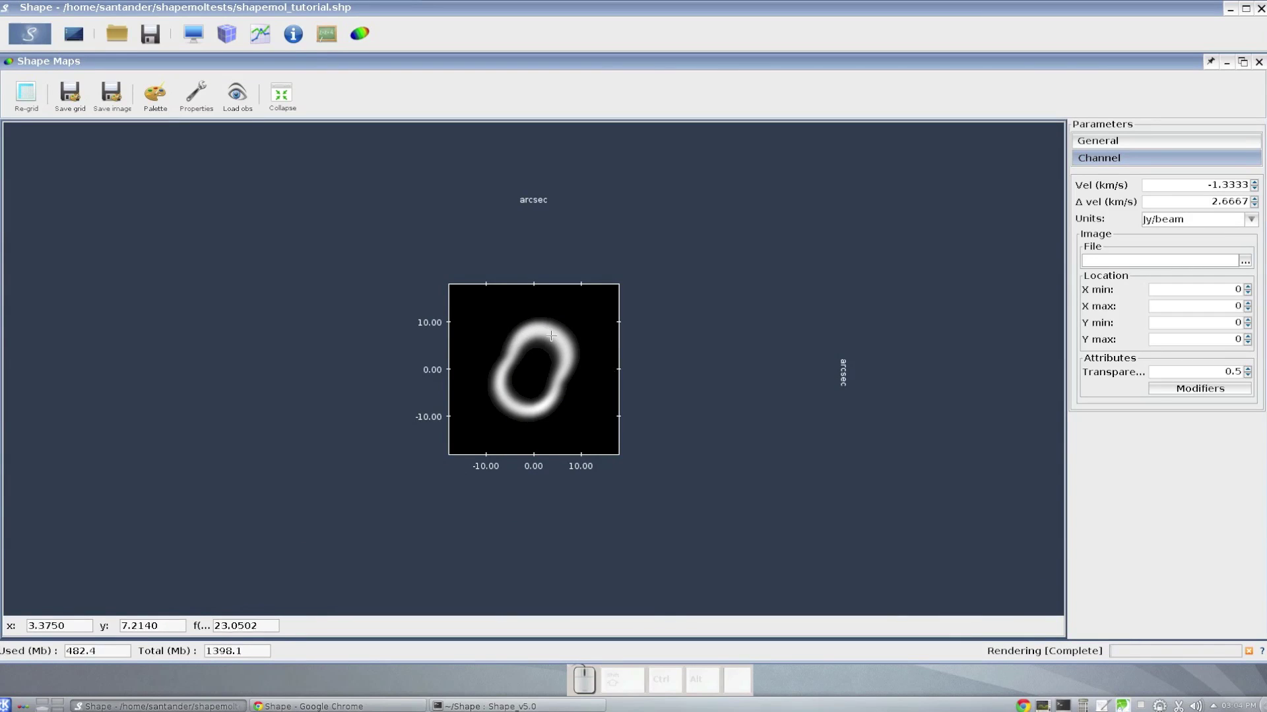
Change the expanded channel's intensity units to T_R(K)
click(1251, 220)
click(1159, 259)
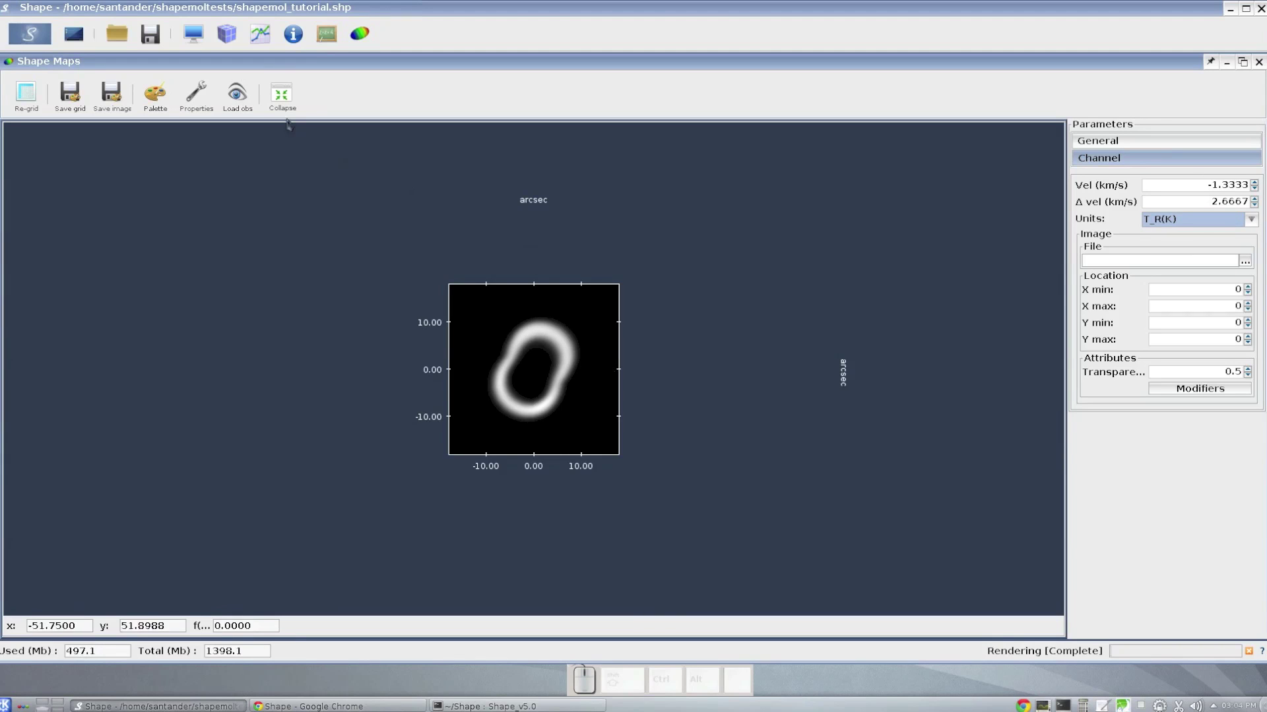
Collapse the channel back to the whole map view and hide its coordinates readout
click(283, 99)
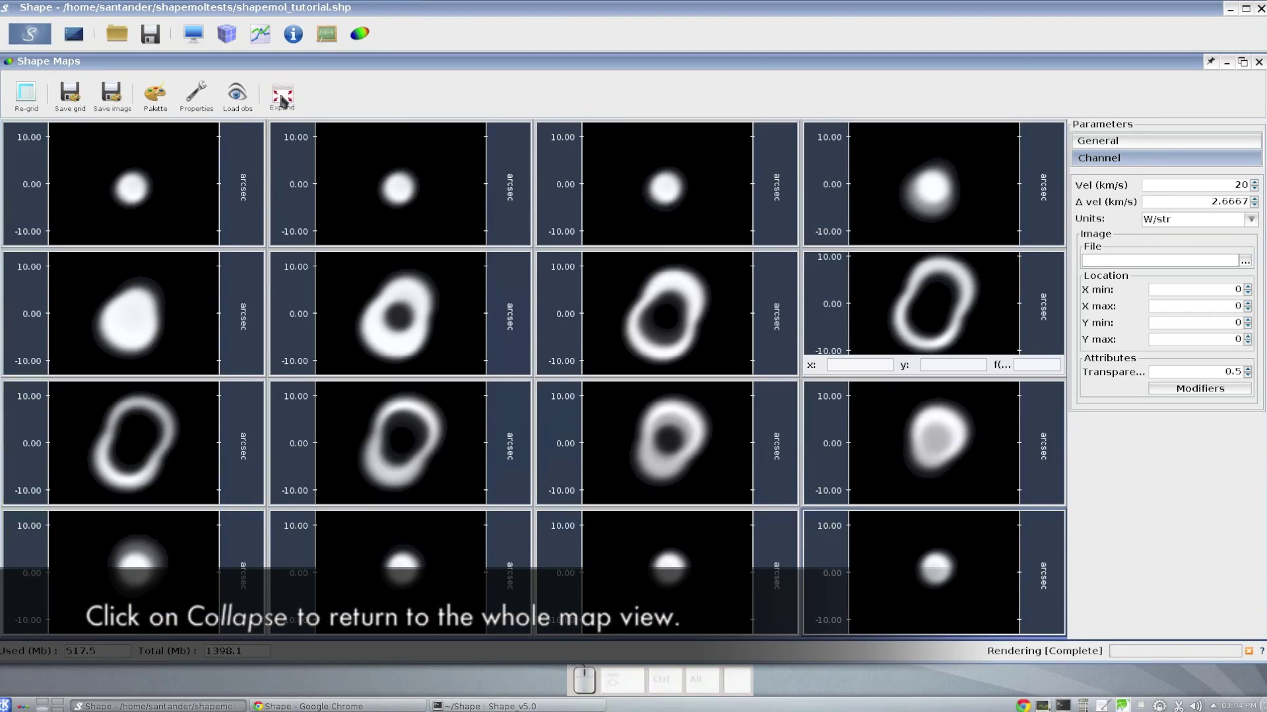
right_click(875, 326)
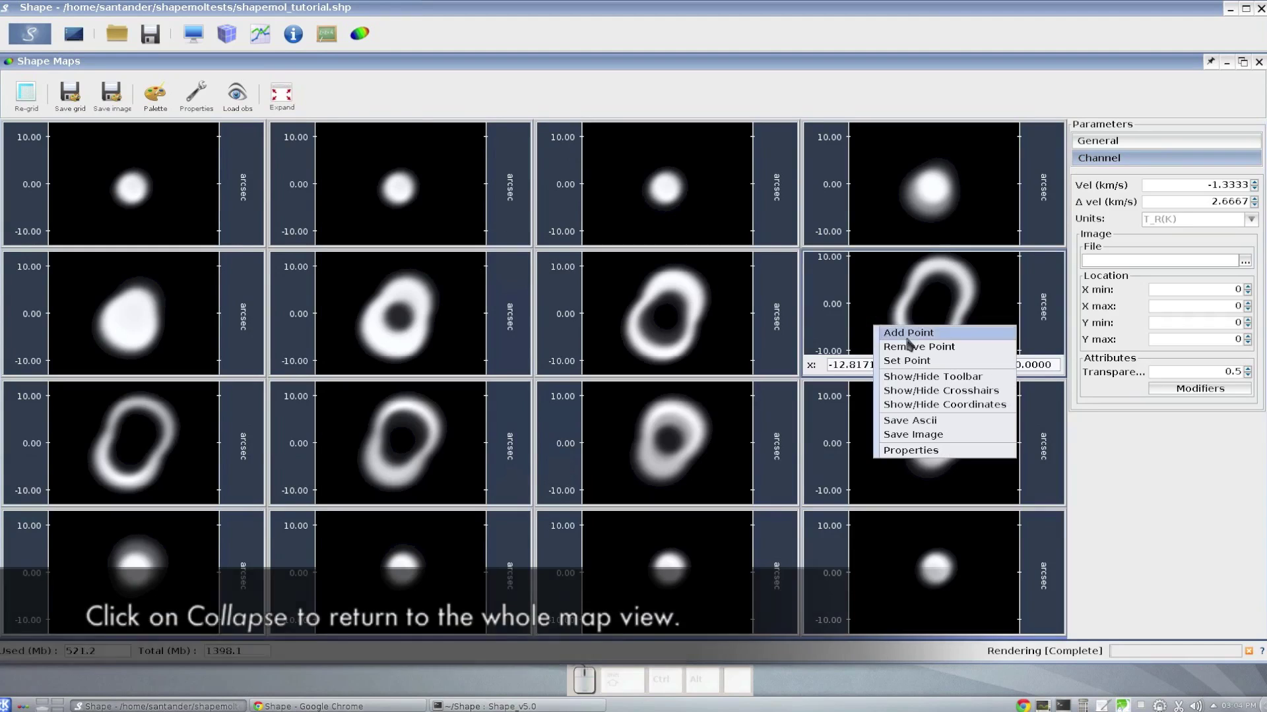
click(923, 407)
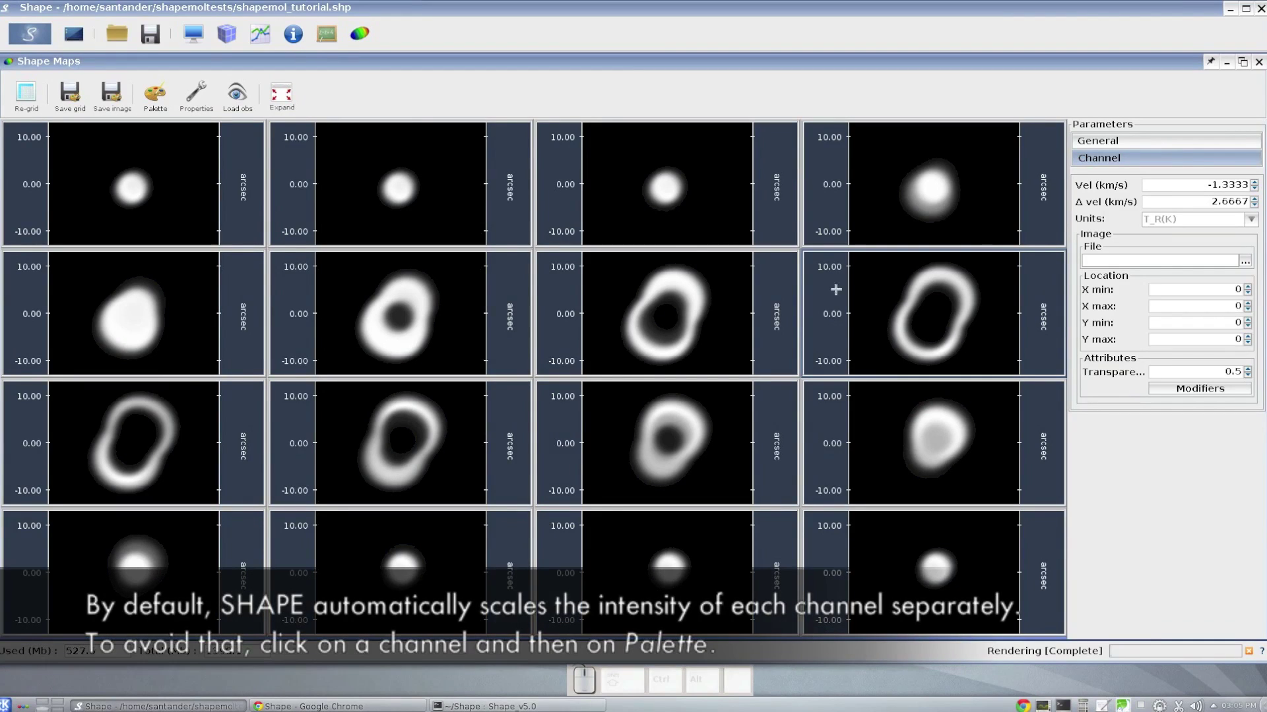
Disable Auto Scale in the selected channel's Scale filter and apply it so all channels share one intensity scale
click(155, 94)
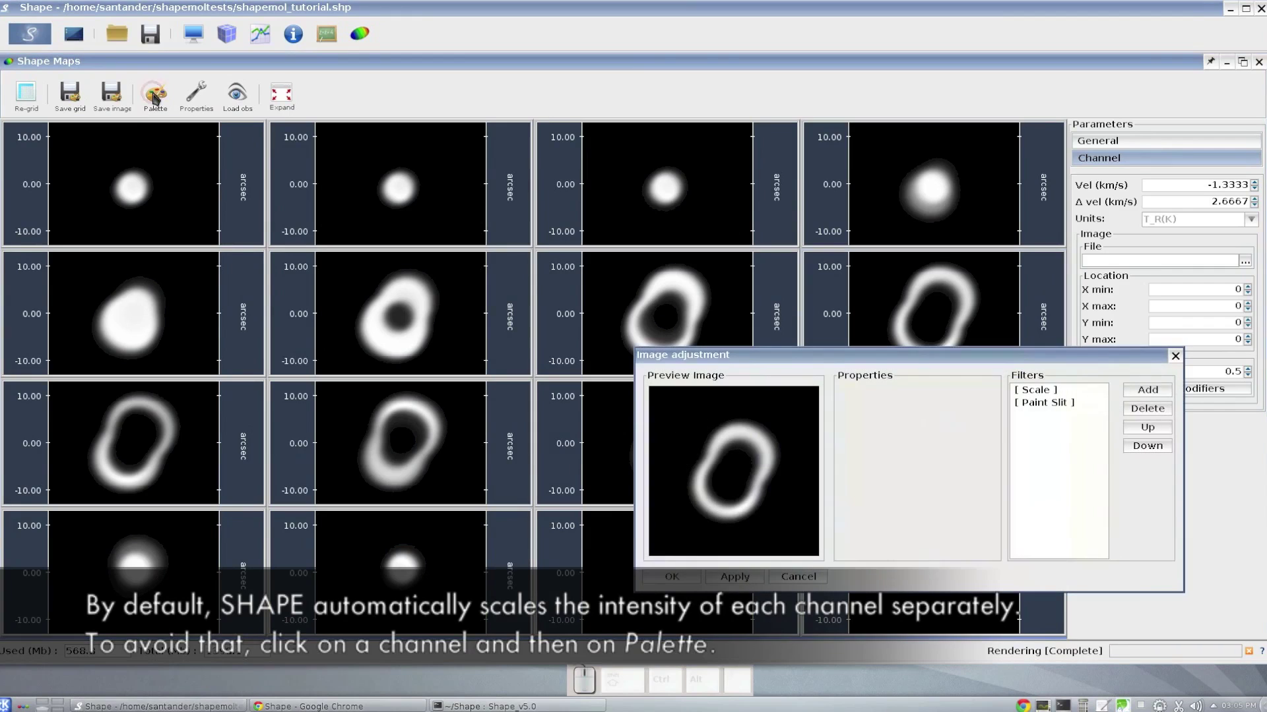
click(1036, 391)
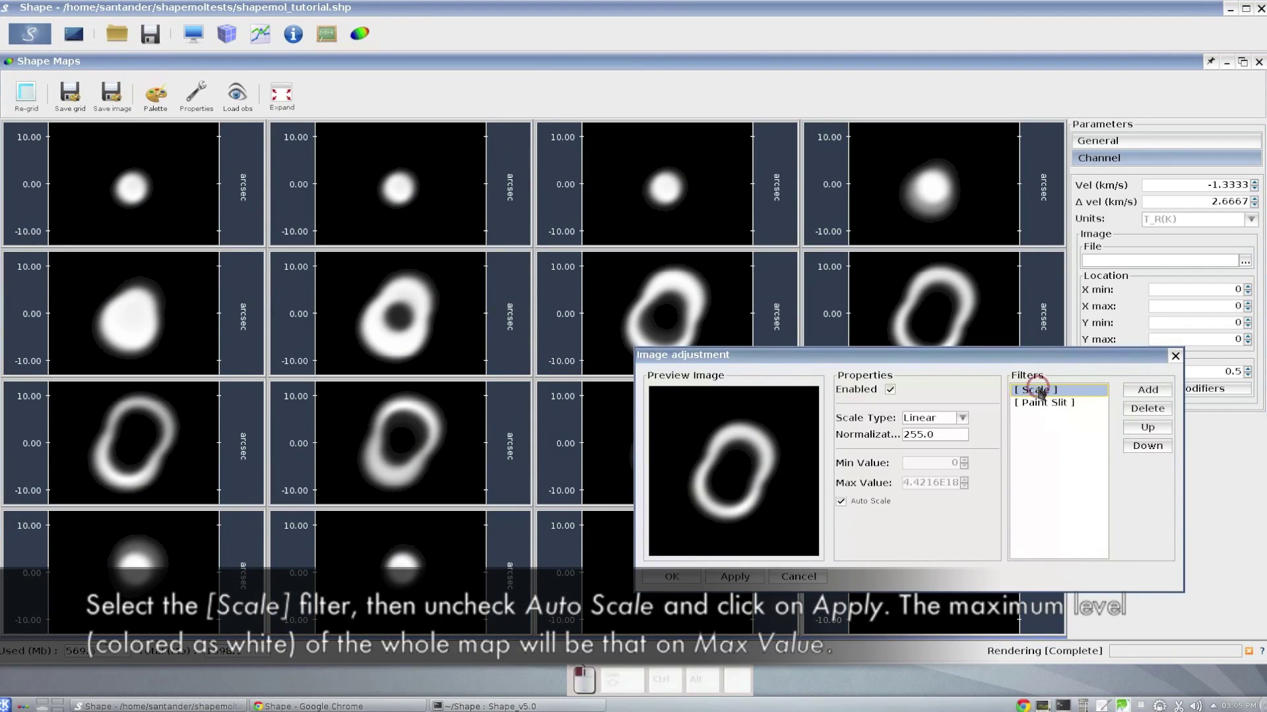
click(841, 502)
click(736, 577)
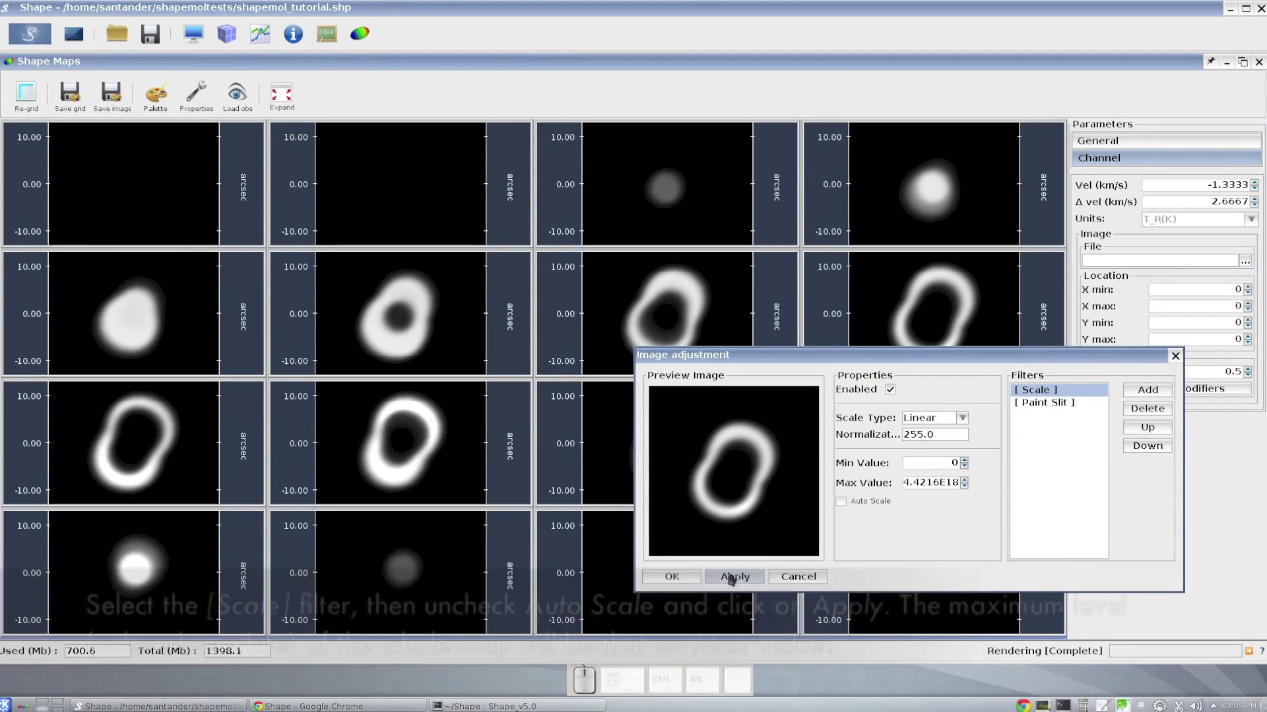
Add a Contour filter to the channel maps' image adjustment filters
click(1143, 390)
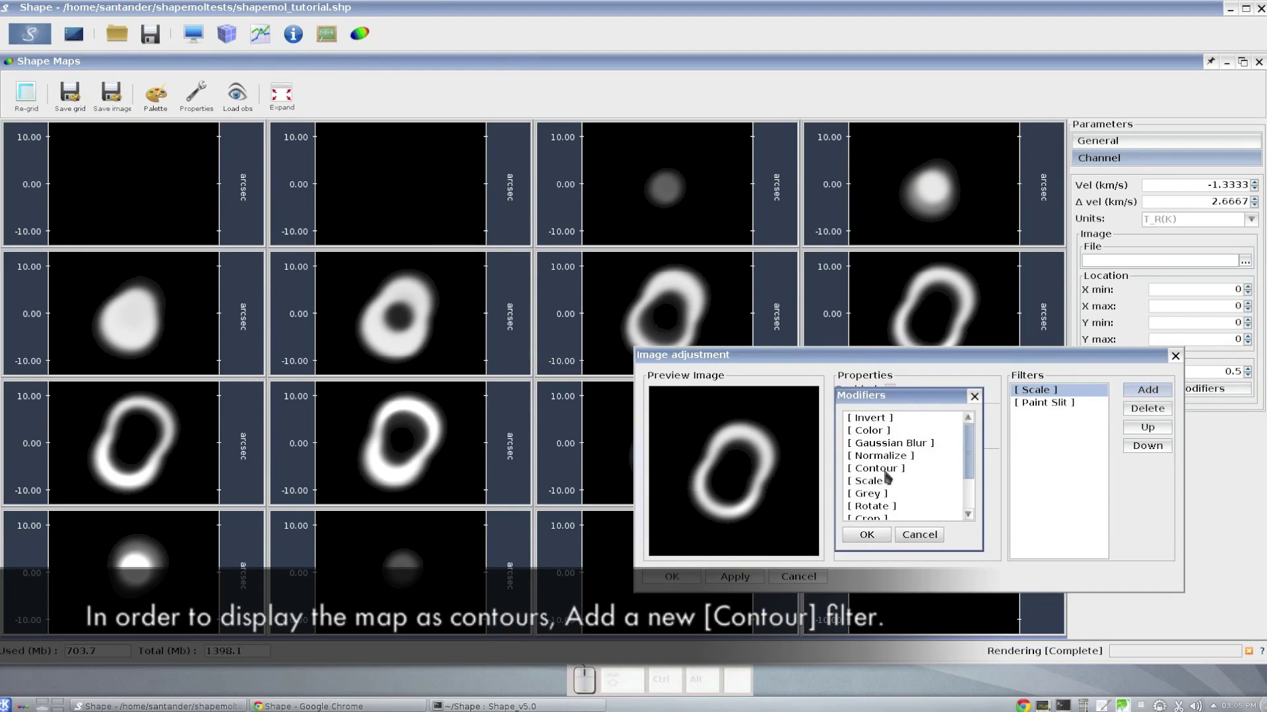
click(884, 469)
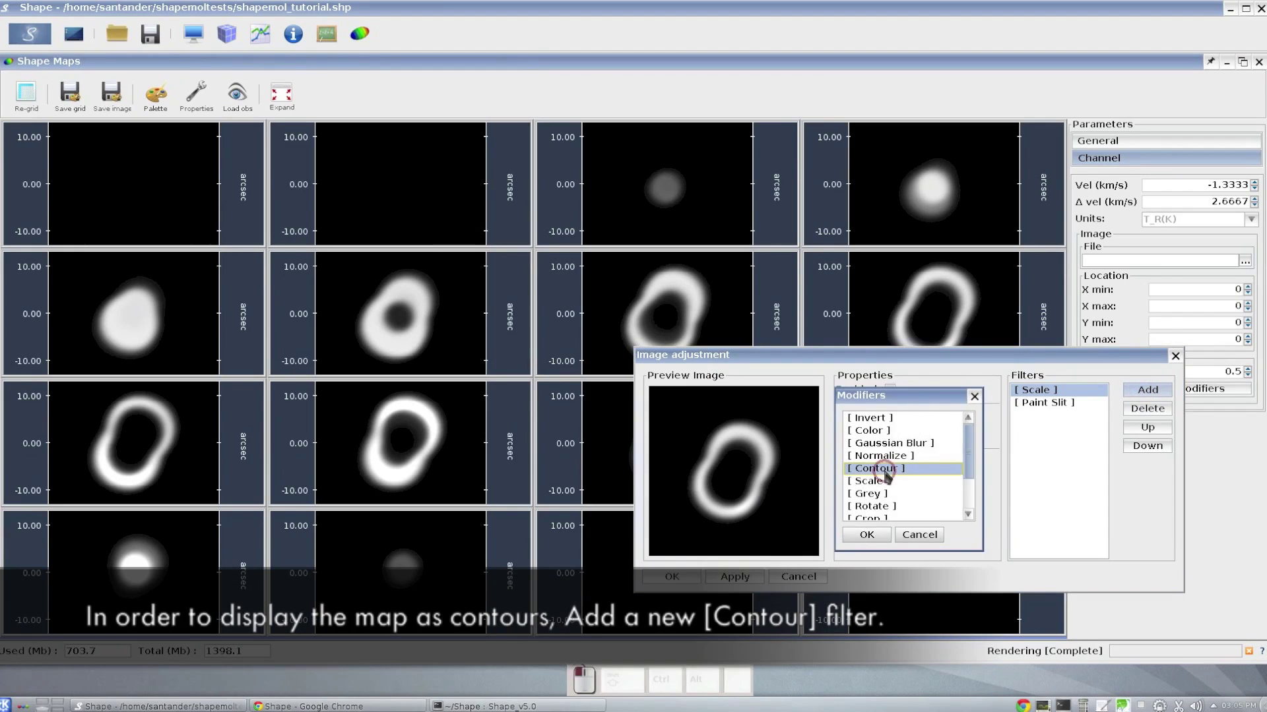
click(866, 537)
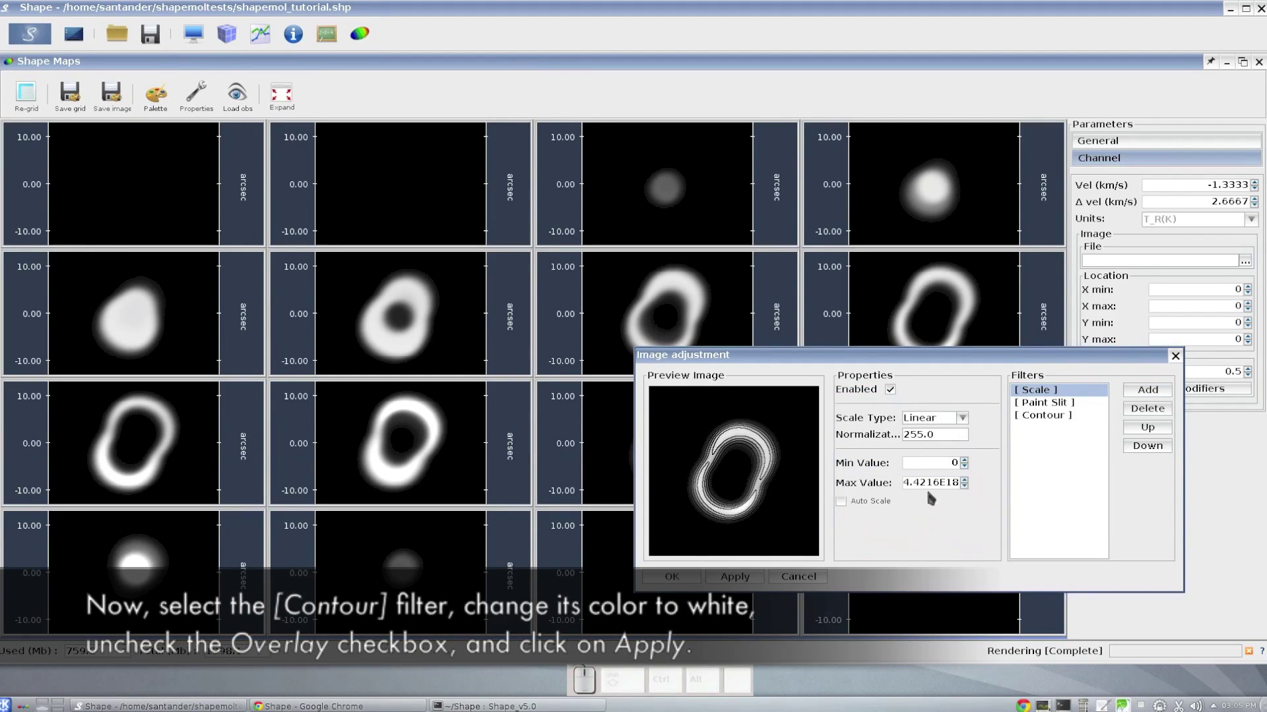
Set the Contour filter's color to white, disable its Overlay option, and apply the filters to the maps
click(1043, 415)
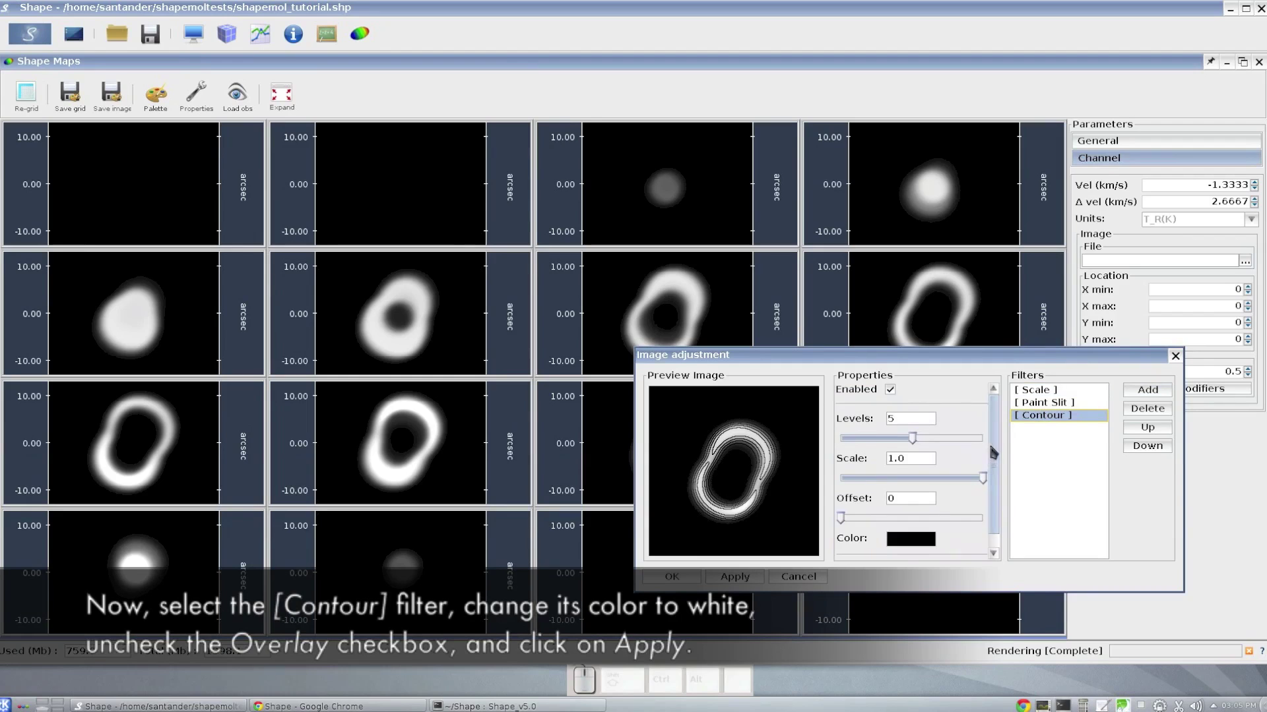
scroll(993, 452, down, 1)
click(911, 523)
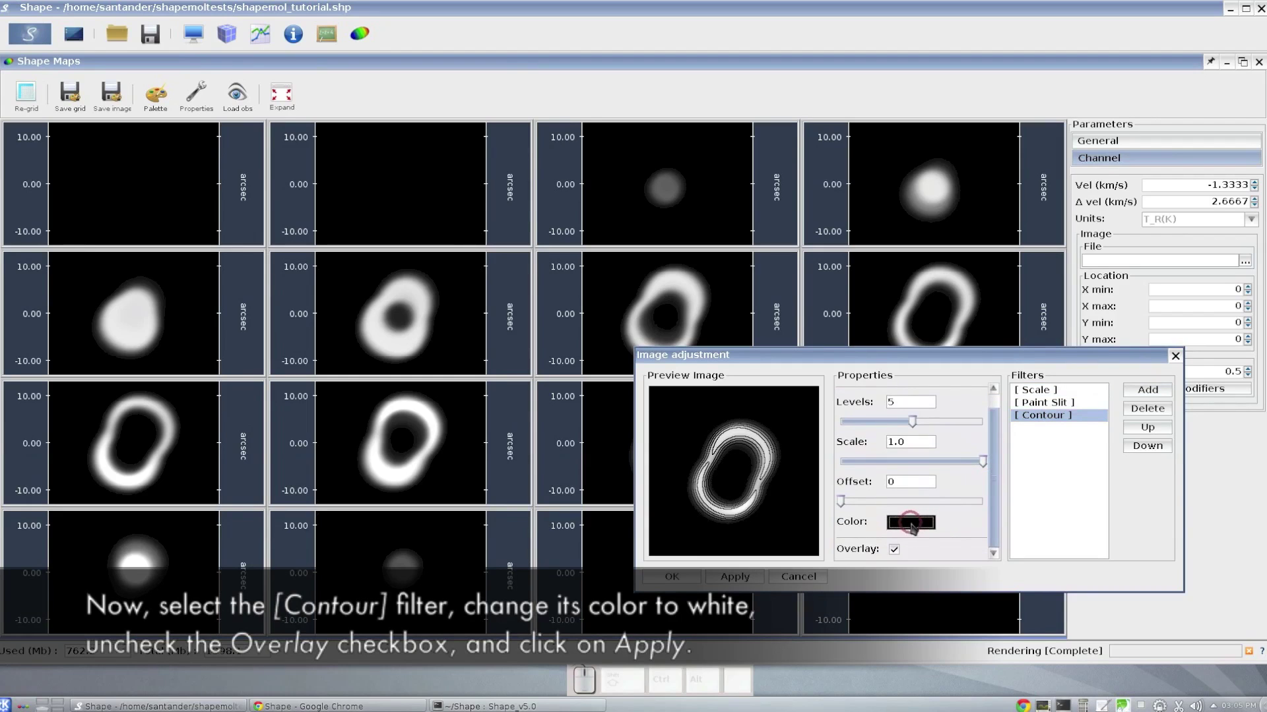
click(779, 473)
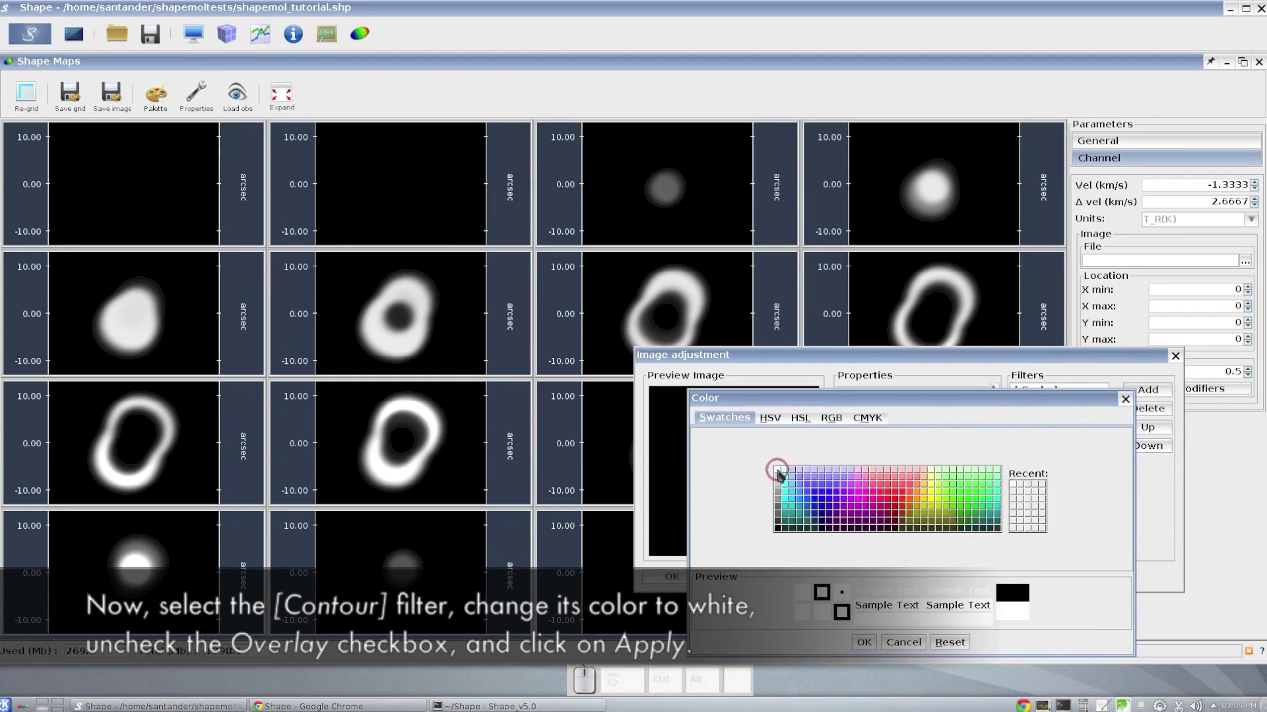
click(864, 642)
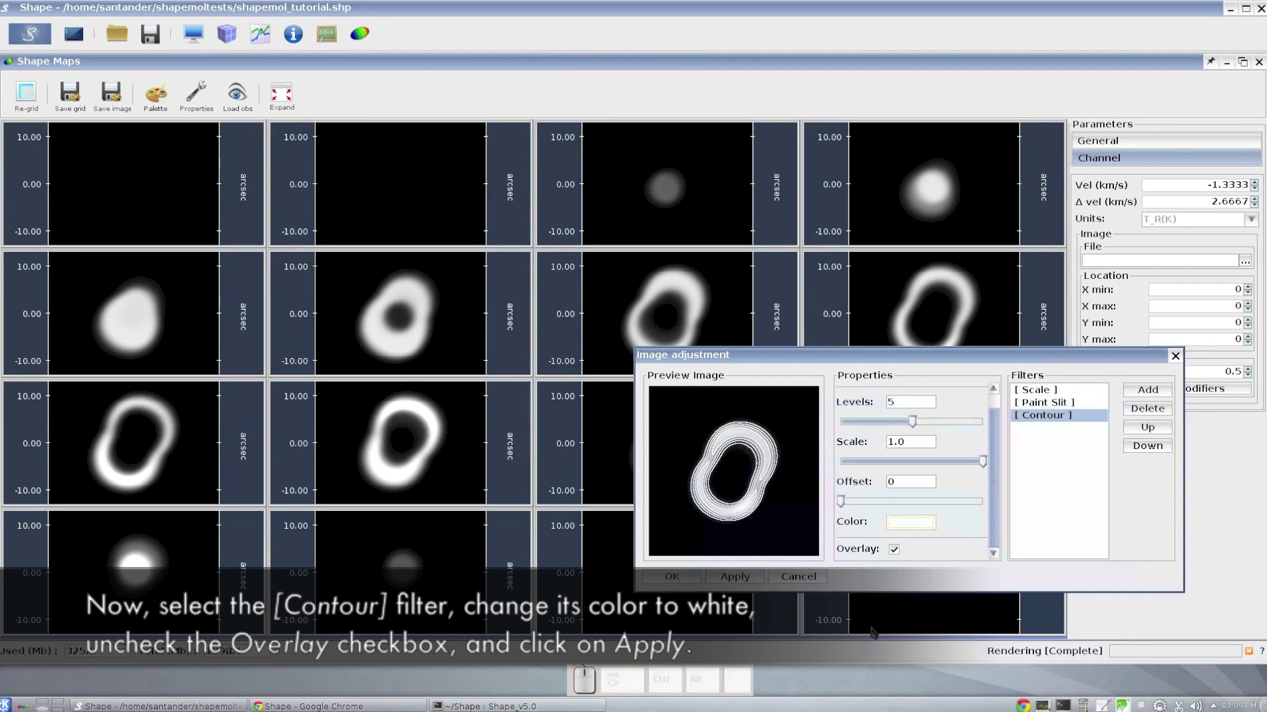
click(894, 550)
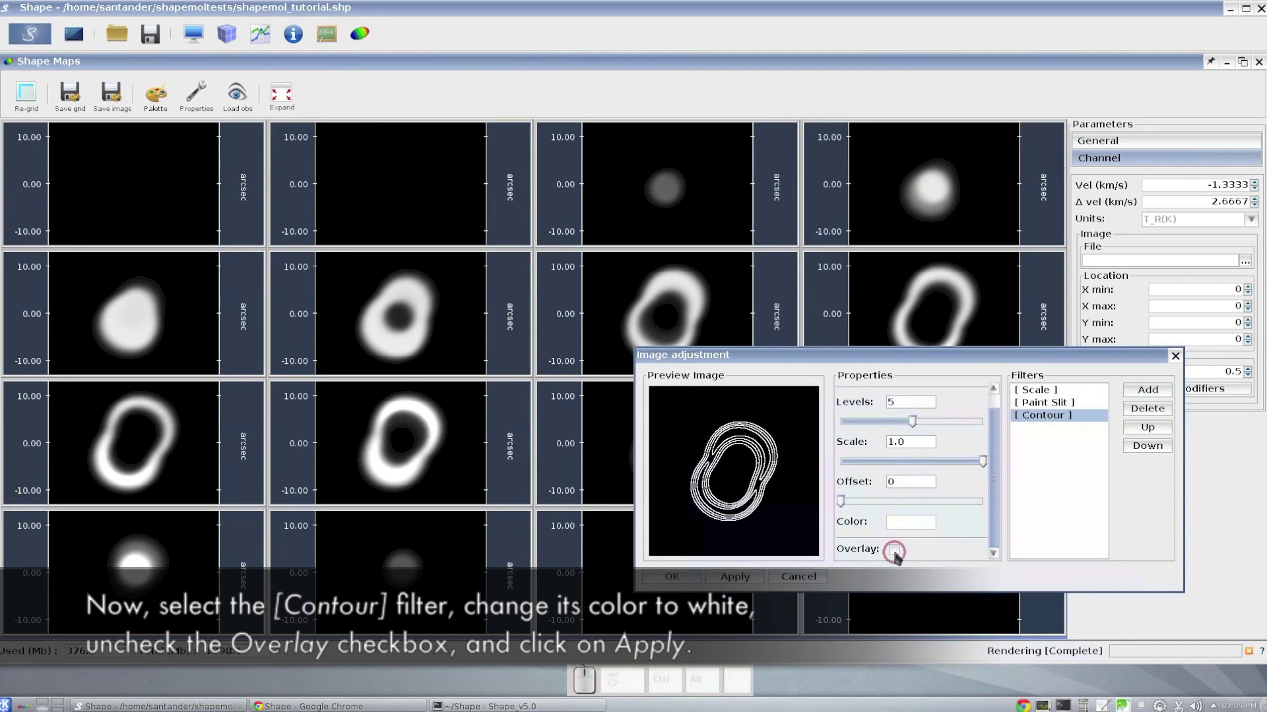
click(734, 577)
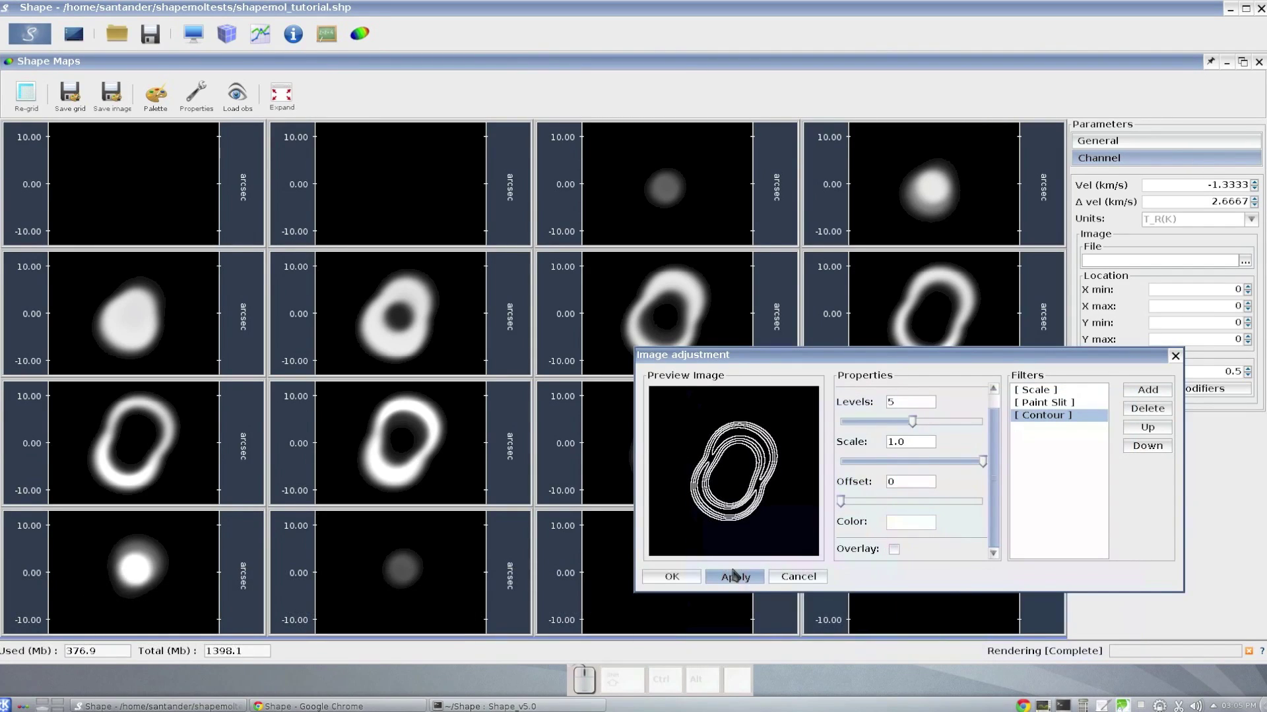
click(678, 578)
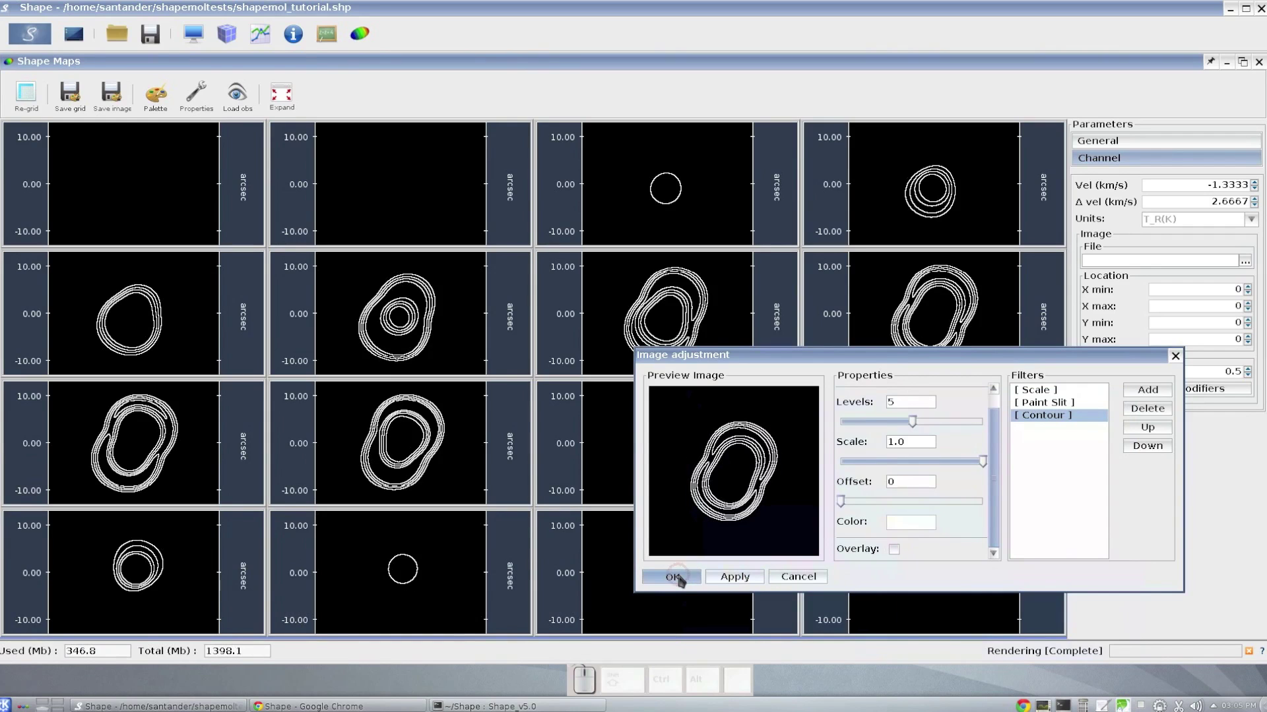